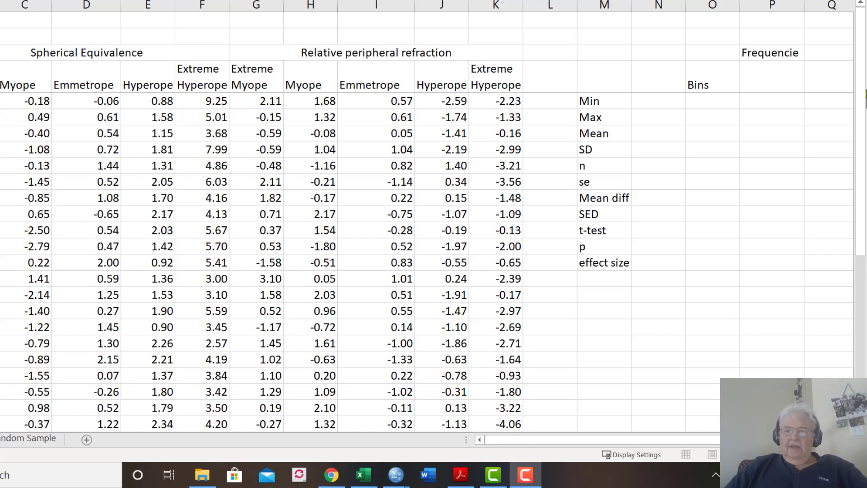
left_click(860, 95)
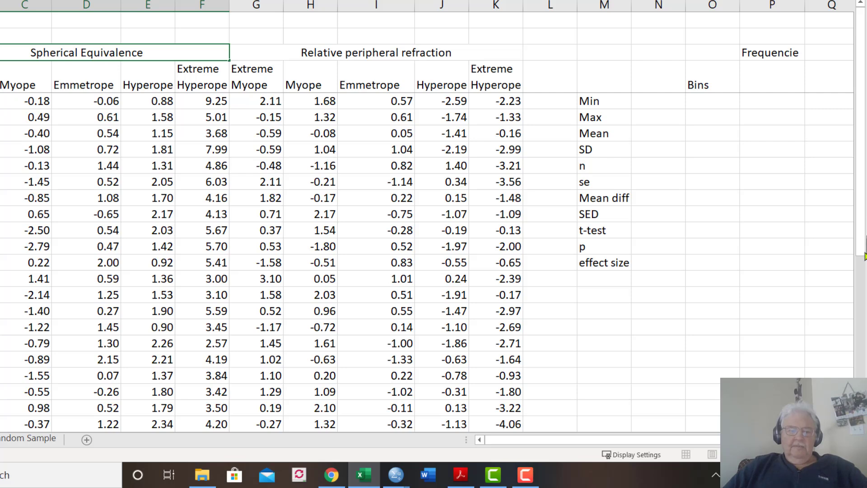
left_click_drag(862, 260, 864, 282)
left_click_drag(865, 334, 865, 111)
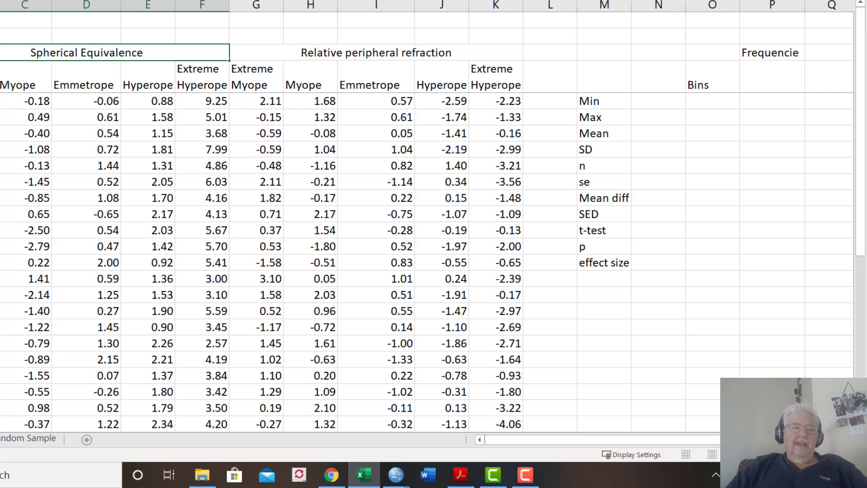
Centre the contents of every cell in the worksheet horizontally
key("ctrl+a")
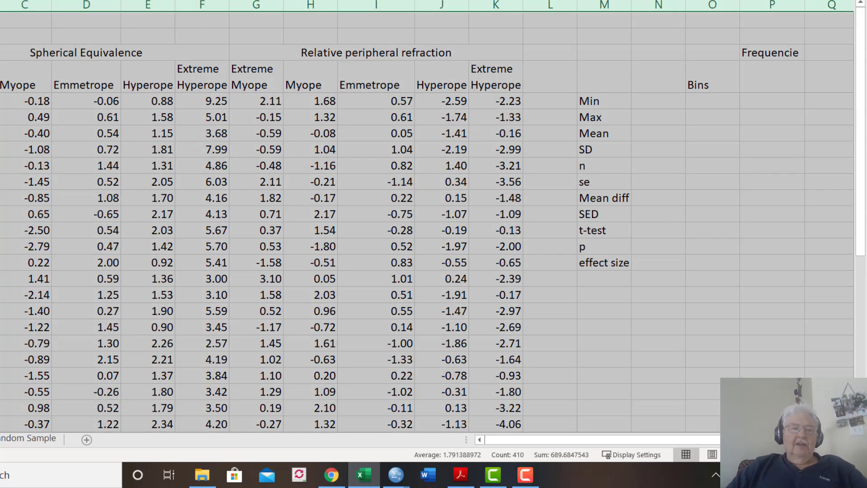
key("alt+h")
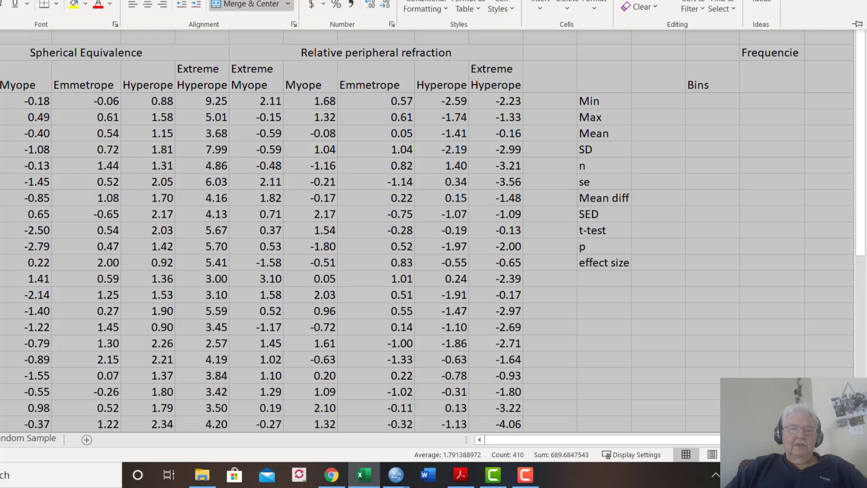
left_click(150, 13)
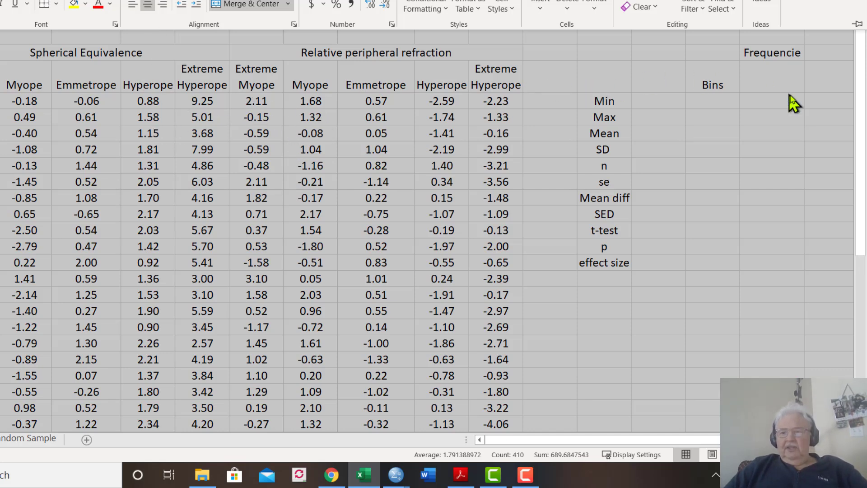
left_click_drag(858, 136, 856, 102)
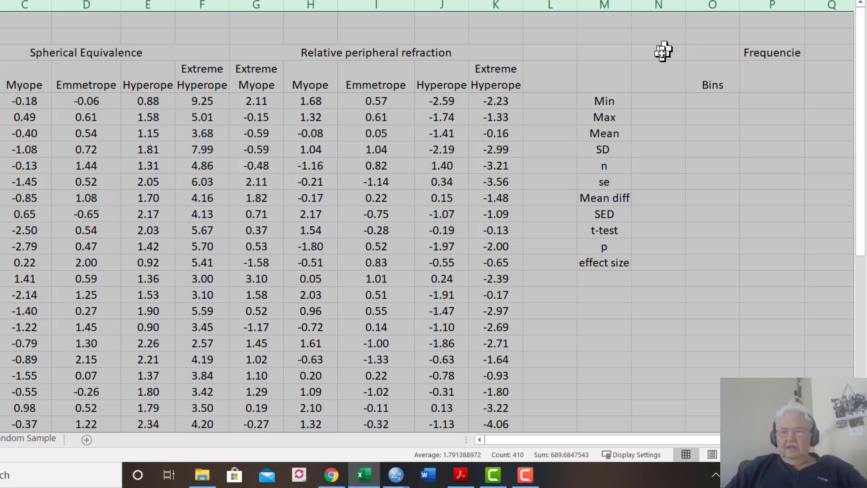
Left-align the statistics labels in column M, then select cell N5 beside the Min label
left_click(613, 4)
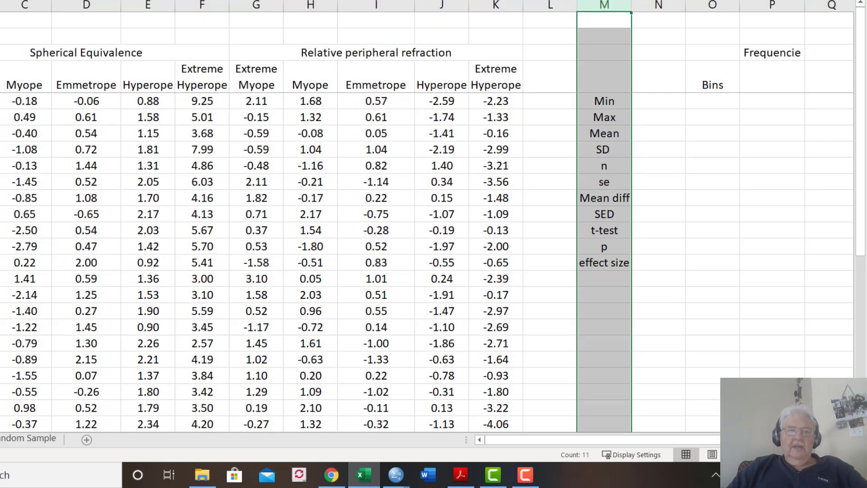
left_click(0, 0)
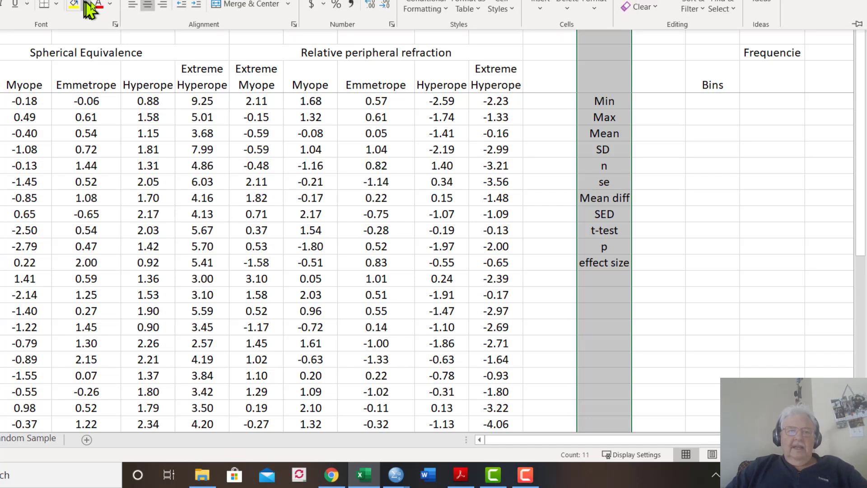
left_click(133, 6)
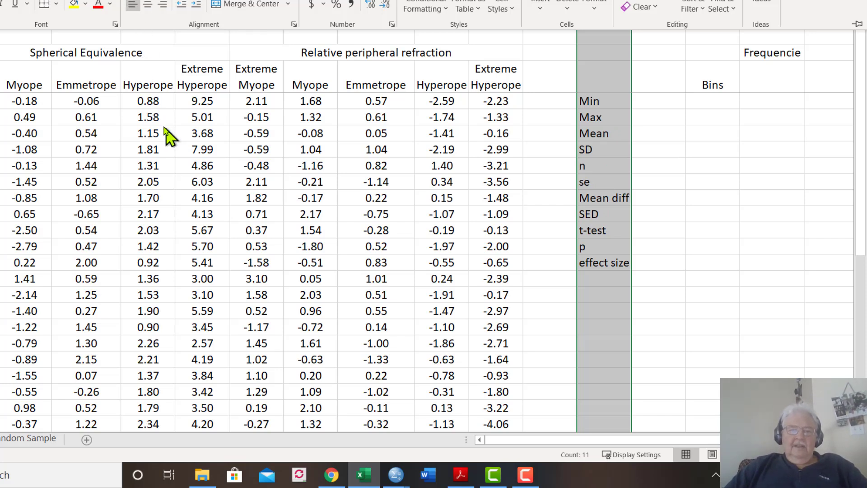
left_click(645, 97)
left_click(644, 96)
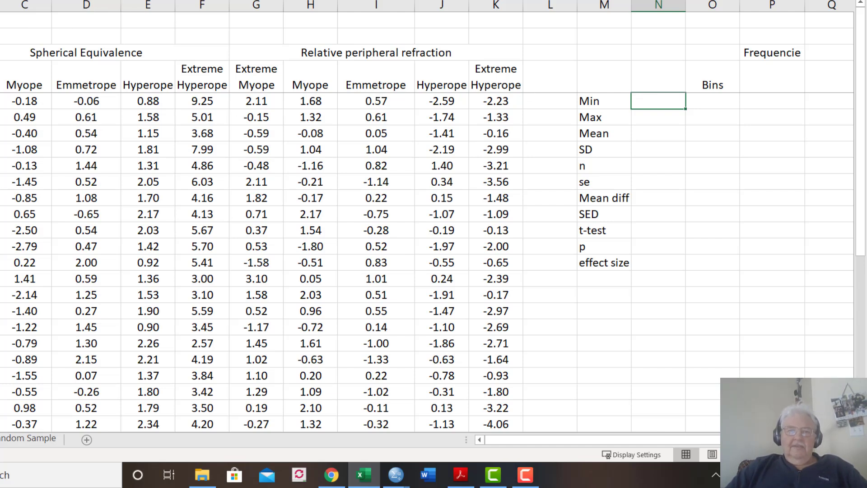
Unfreeze the worksheet's existing frozen panes
left_click(143, 1)
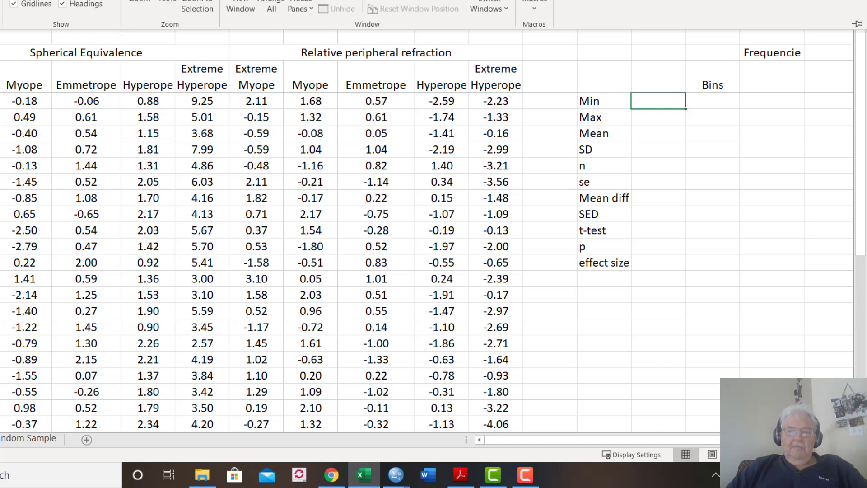
left_click(300, 7)
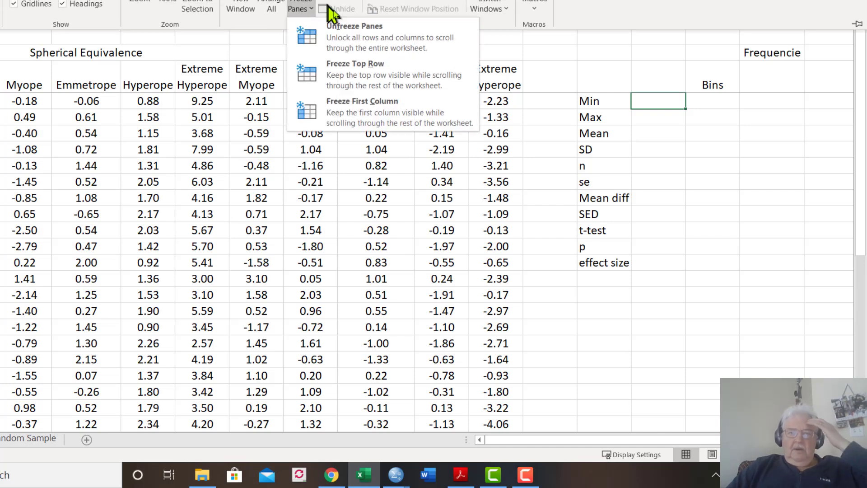
left_click(349, 34)
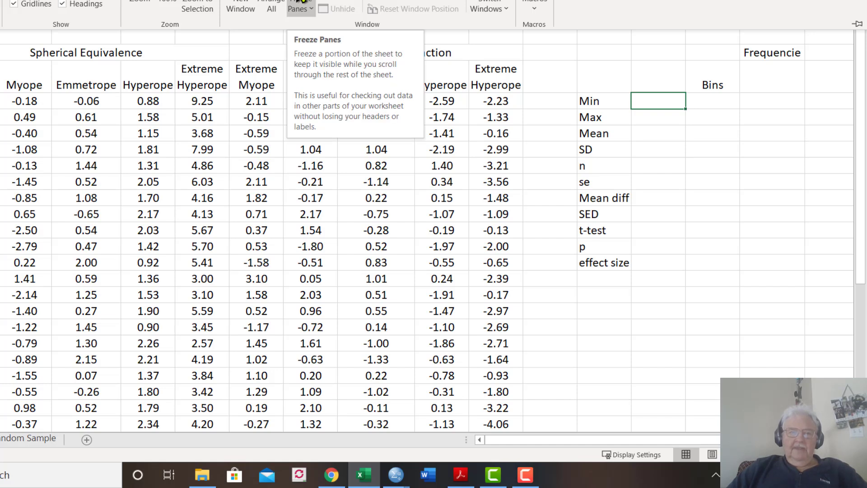
Freeze the panes at the first data row, row 5, so the group headings above it stay fixed
left_click(0, 101)
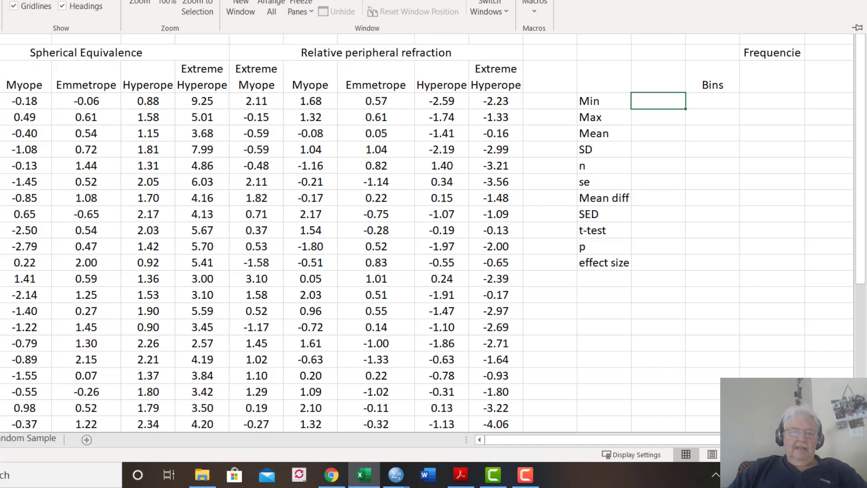
left_click(0, 101)
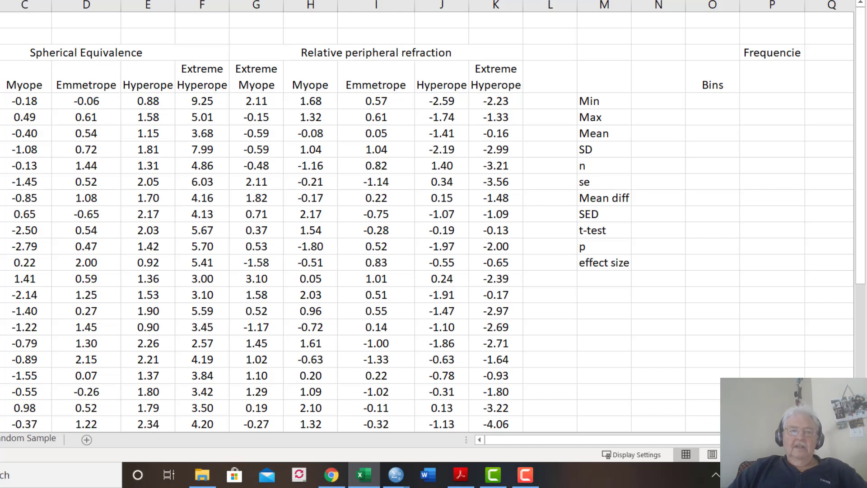
left_click(172, 0)
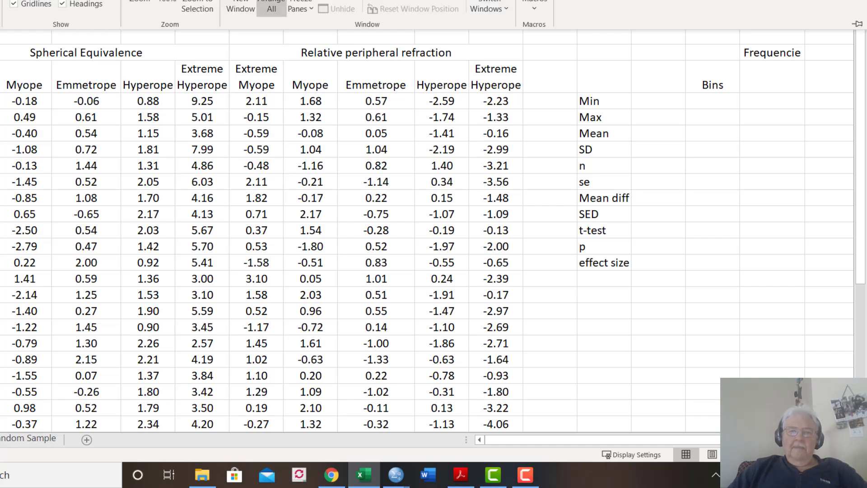
left_click(301, 2)
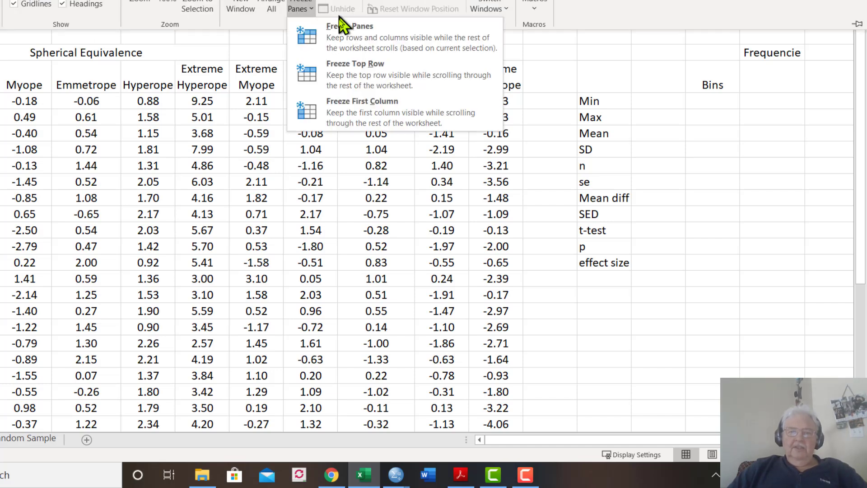
left_click(342, 37)
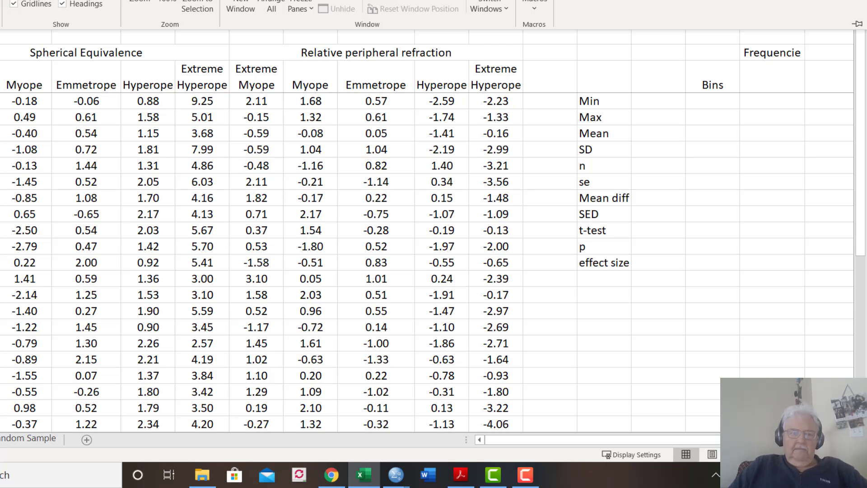
Check the frozen headings across the far columns and down to the last data rows
key("Escape")
key("Right")
key("Right")
key("Right")
key("Right")
key("Right")
key("Right")
key("Right")
key("Right")
key("Right")
key("Right")
key("Right")
key("Right")
key("Right")
key("Right")
key("Right")
key("Right")
key("Right")
key("Right")
key("Right")
key("Right")
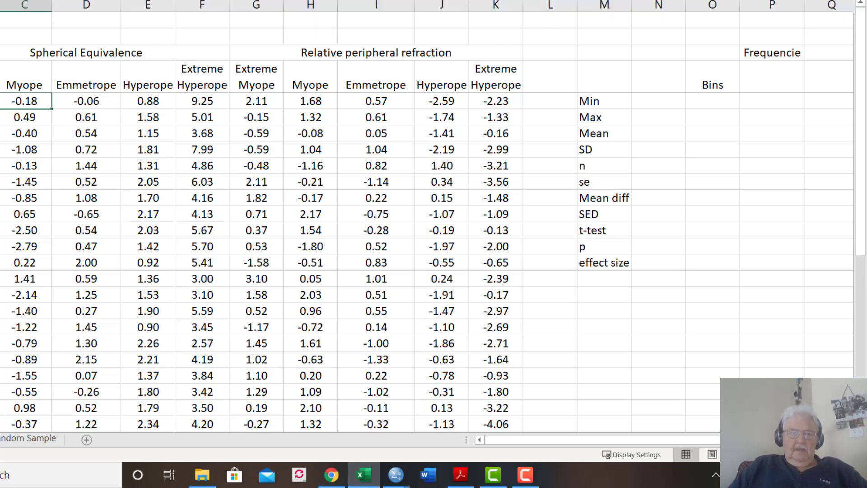
key("Right")
key("Right")
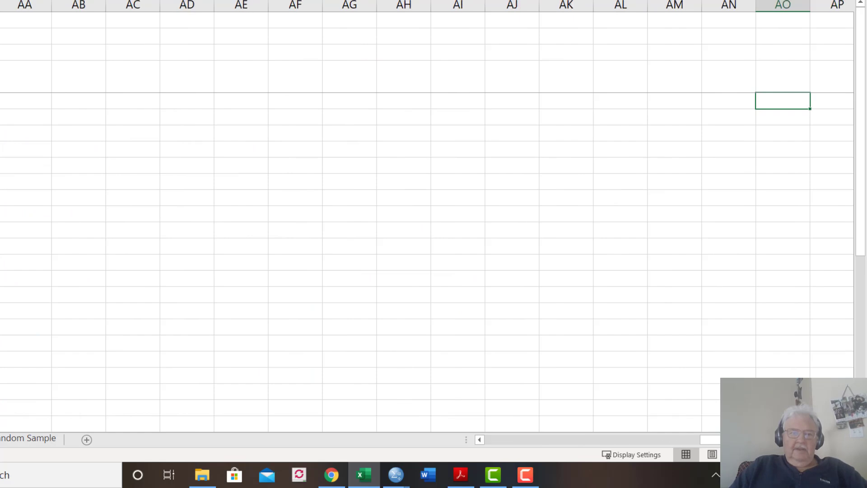
key("Left")
key("Left")
key("Left")
key("Left")
key("Left")
key("Left")
key("Left")
key("Left")
key("Left")
key("Left")
key("Left")
key("Left")
key("Left")
key("Left")
key("Left")
key("Left")
key("Left")
key("Left")
key("Left")
key("Left")
key("Left")
key("Left")
key("Left")
key("Left")
key("Left")
key("Left")
key("Left")
key("Left")
key("Left")
key("Left")
key("Left")
key("Left")
key("Left")
key("Left")
key("Left")
key("Left")
key("Left")
key("Left")
key("Left")
key("Left")
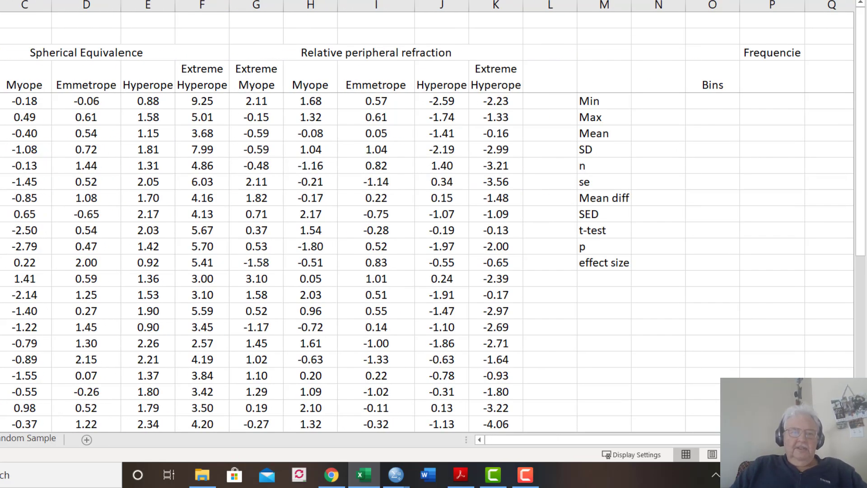
scroll(427, 261, "down", 6)
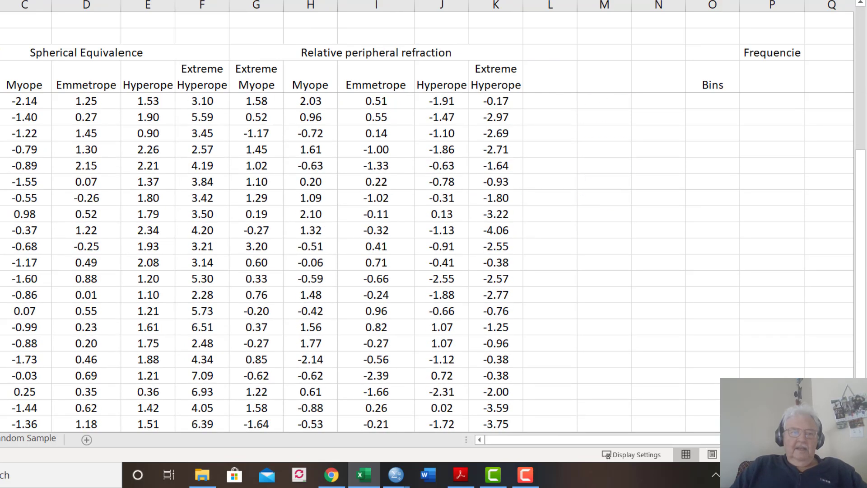
scroll(426, 262, "down", 1)
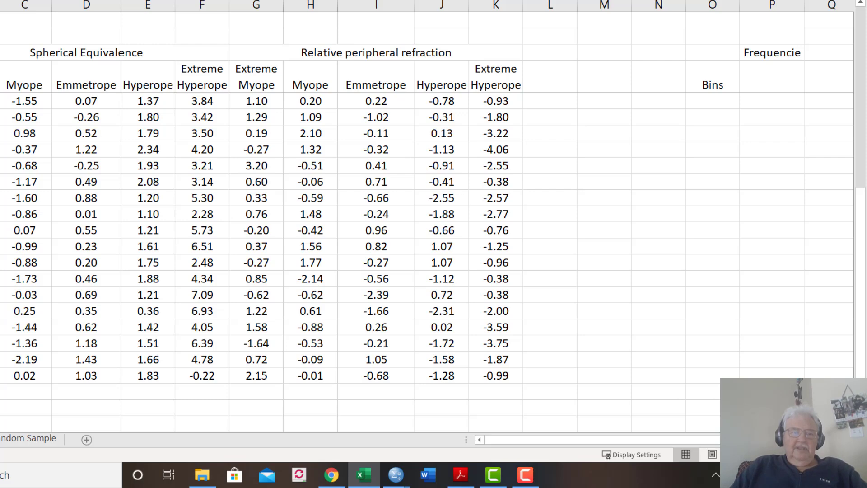
scroll(427, 262, "up", 6)
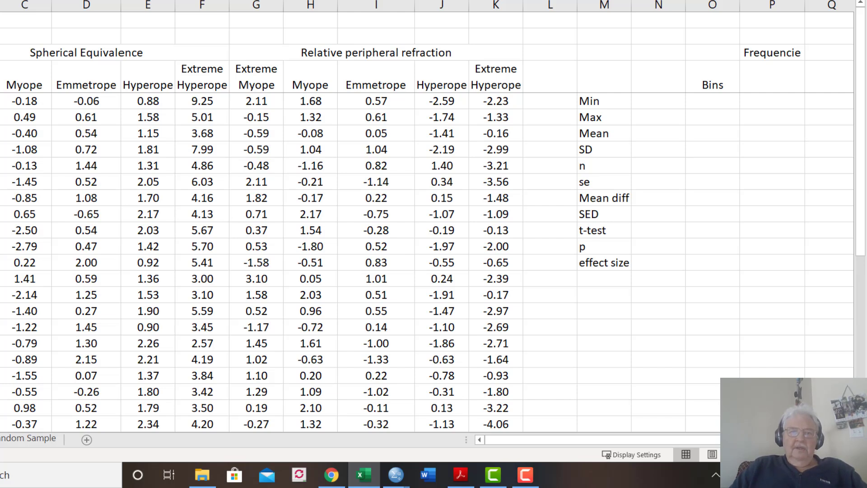
left_click(217, 0)
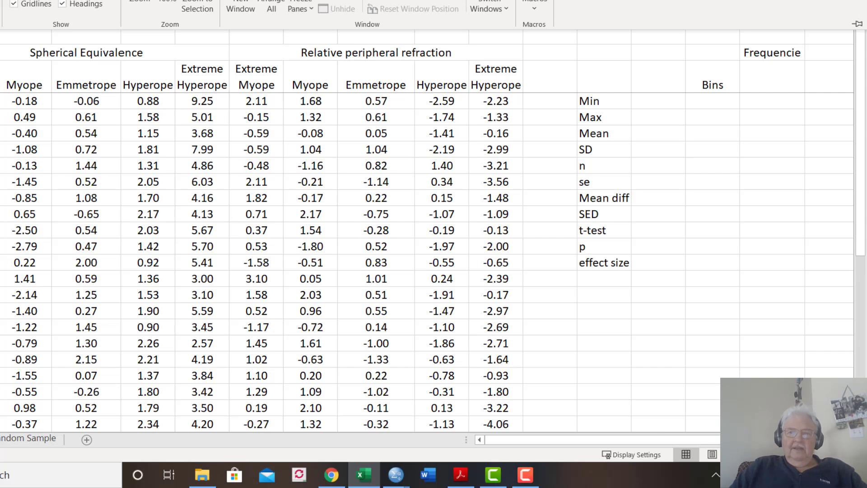
left_click(217, 0)
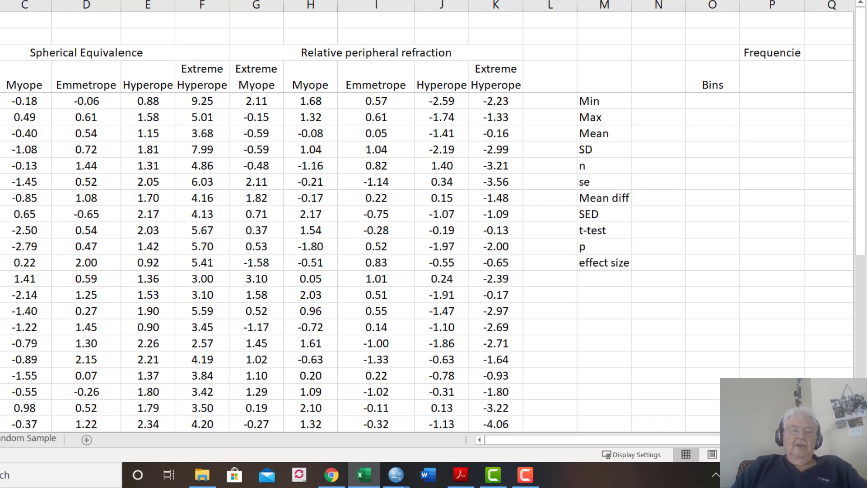
Calculate the minimum of all data in cell N5 beside the Min label with the formula =MIN(B5:K39)
left_click(655, 105)
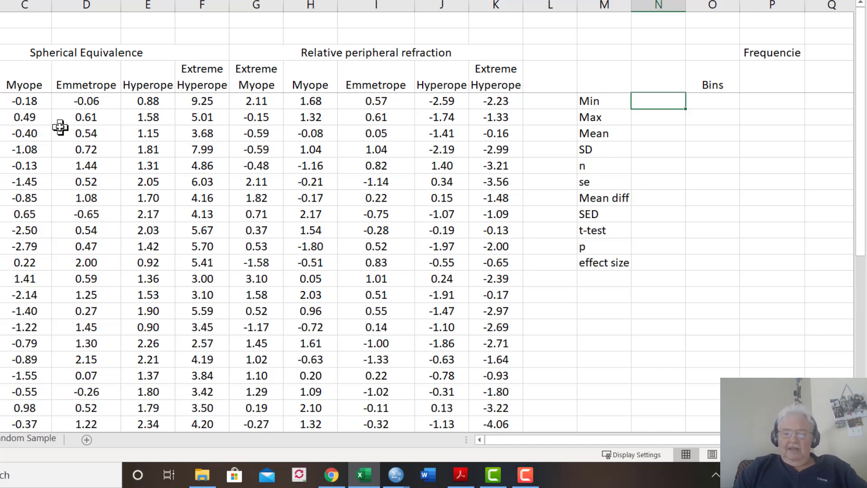
type("=")
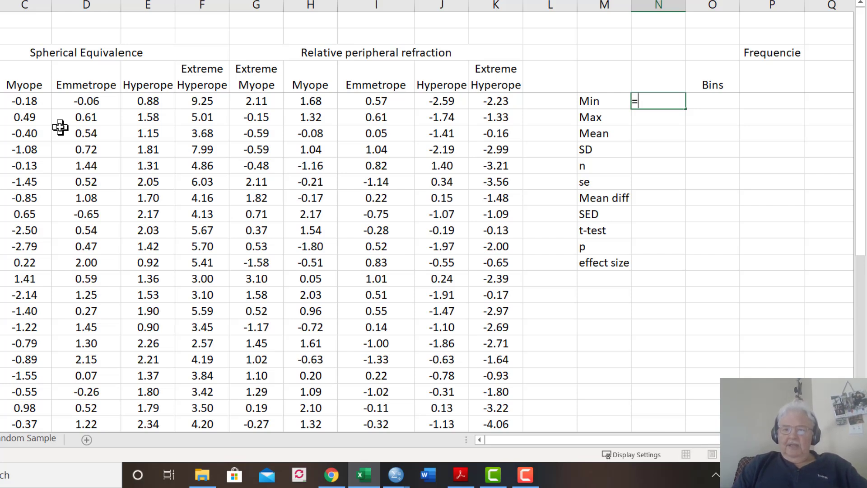
type("min")
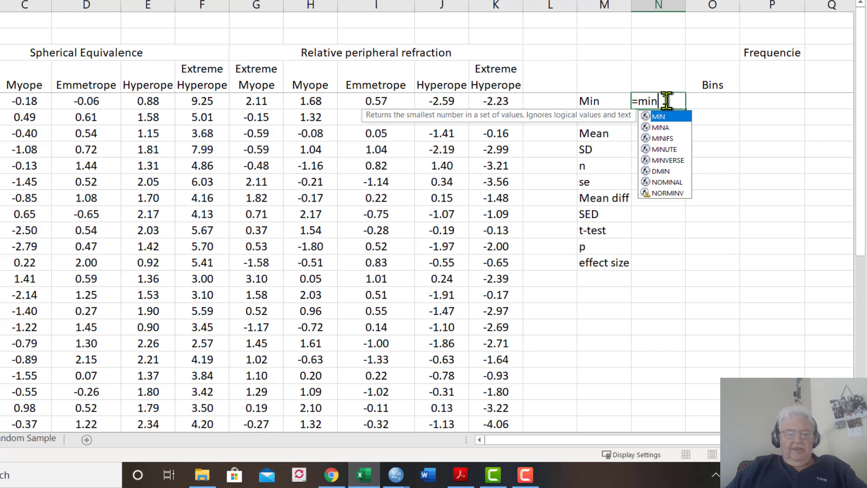
key("Tab")
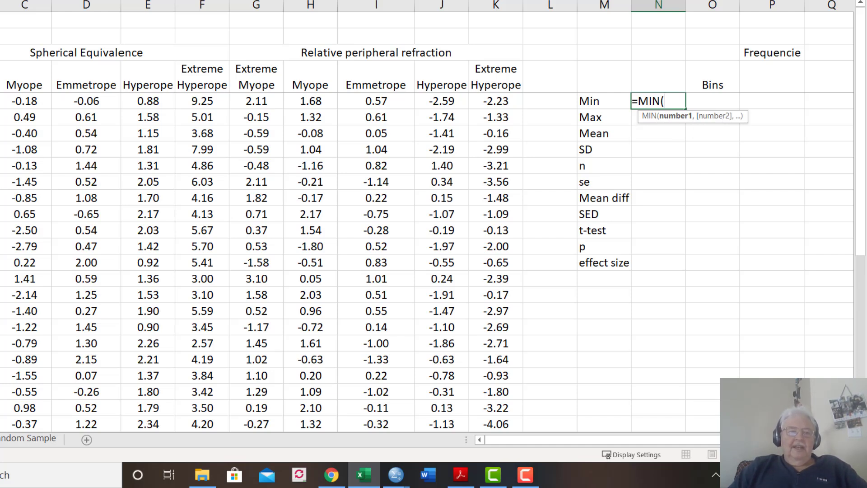
type("B5")
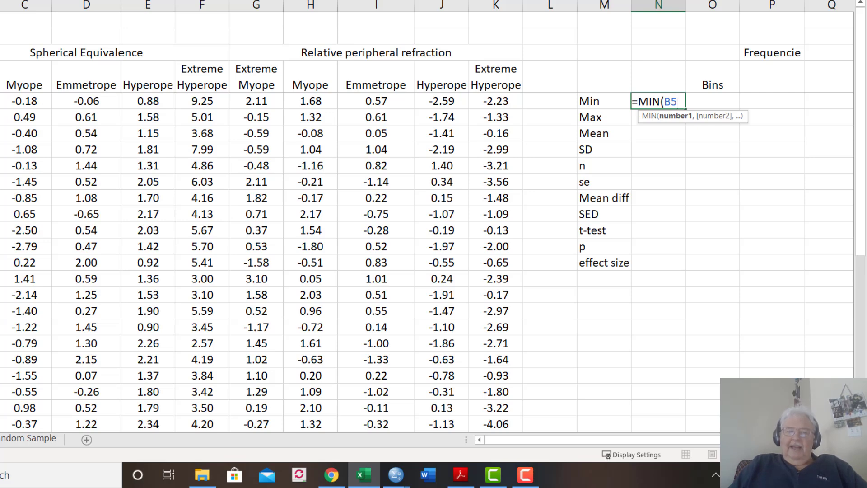
left_click_drag(0, 101, 0, 436)
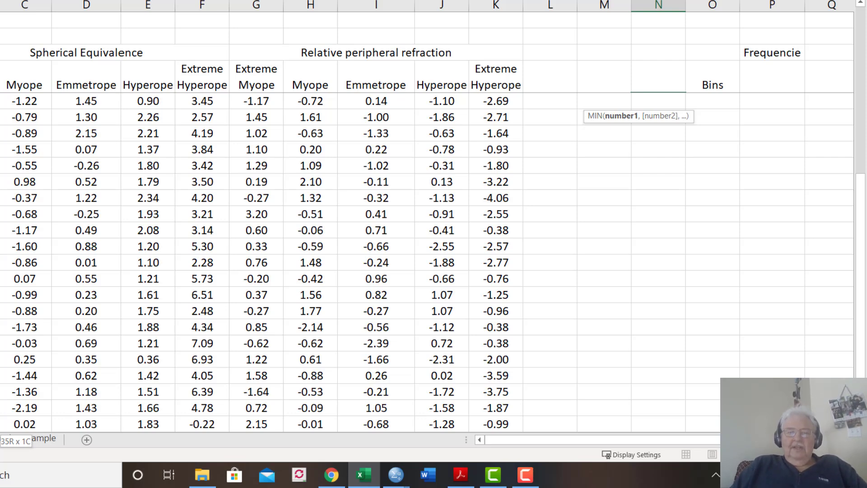
left_click_drag(18, 427, 514, 427)
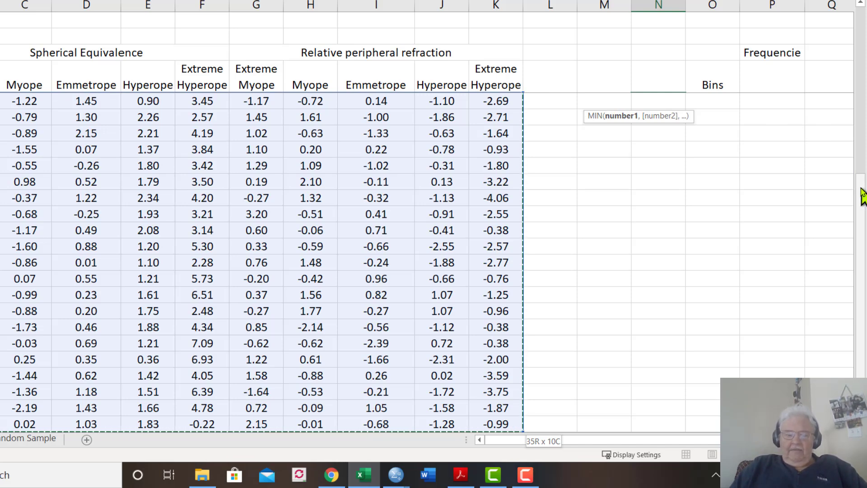
left_click_drag(861, 195, 856, 6)
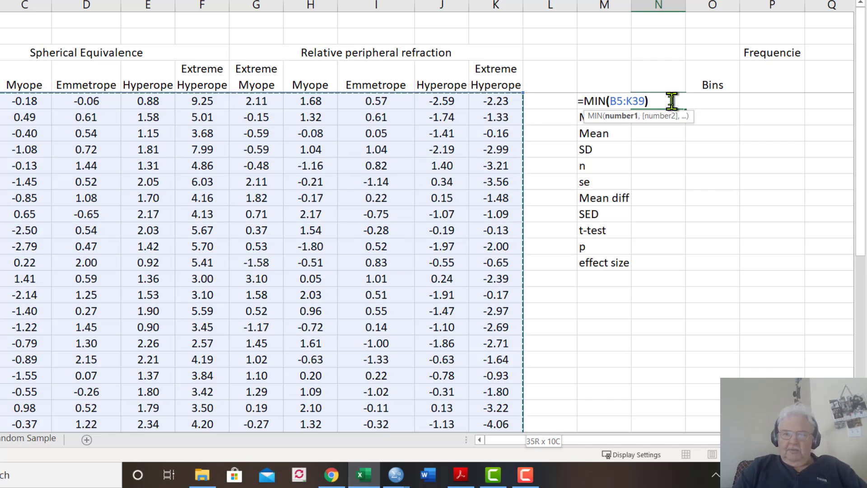
type(")")
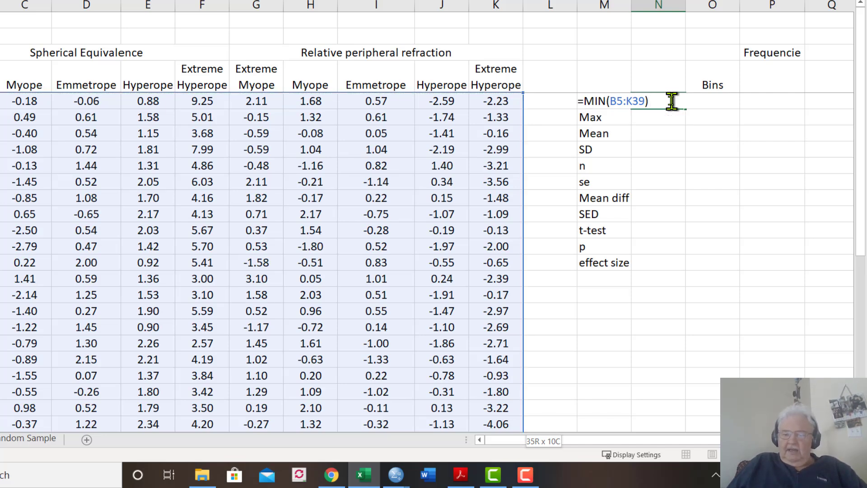
key("Return")
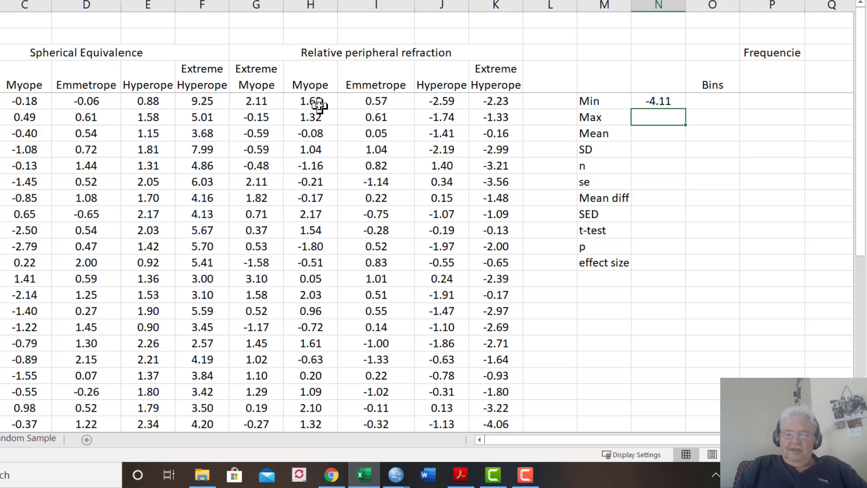
type("=")
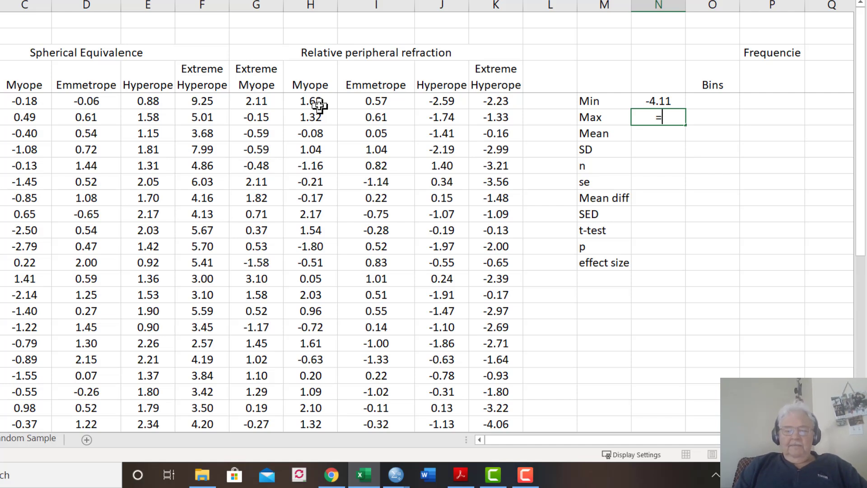
type("max")
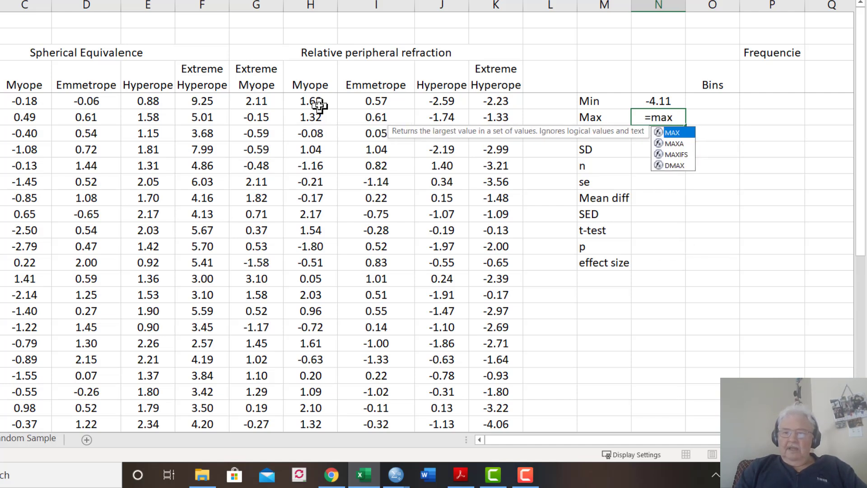
left_click(319, 105)
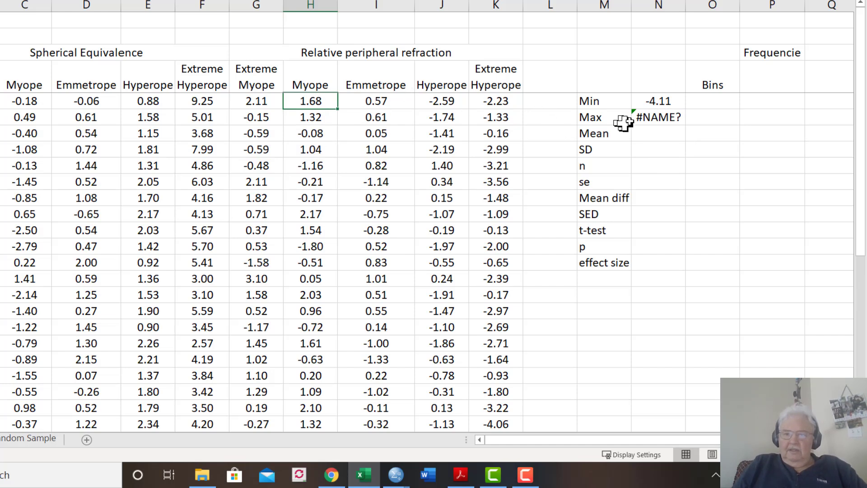
Calculate the maximum of all data in cell N6 beside the Max label with the formula =MAX(B5:K39)
left_click(651, 115)
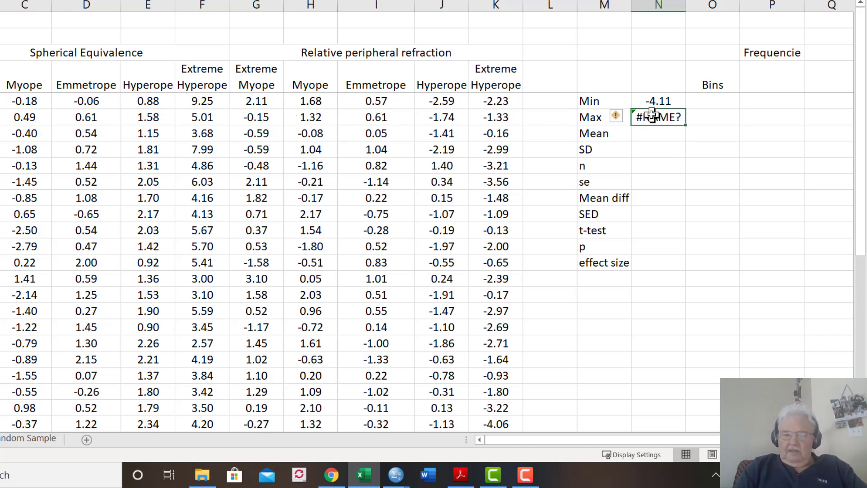
type("=max")
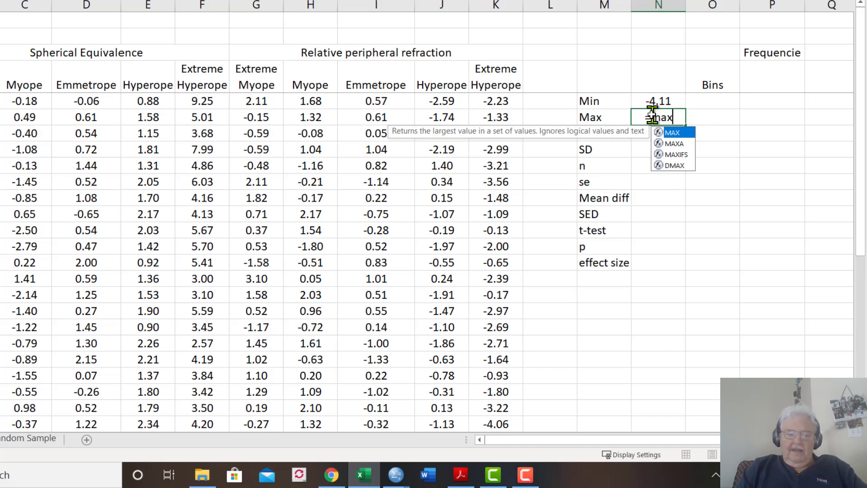
key("Tab")
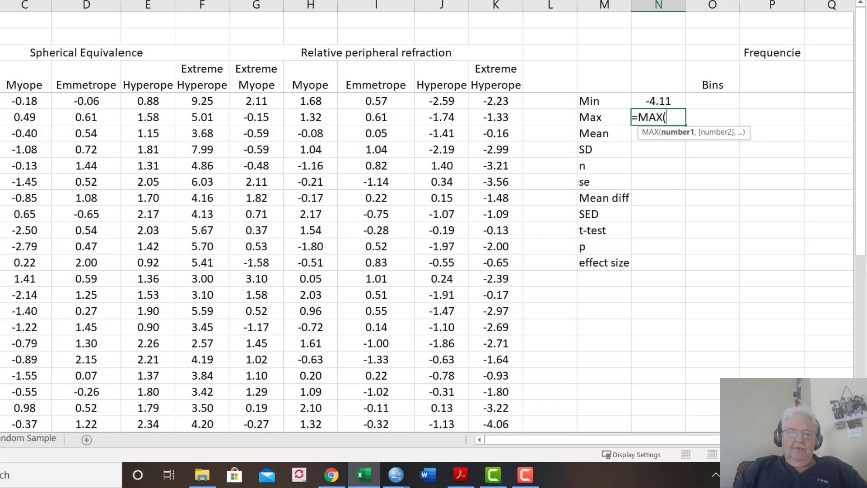
type("B5")
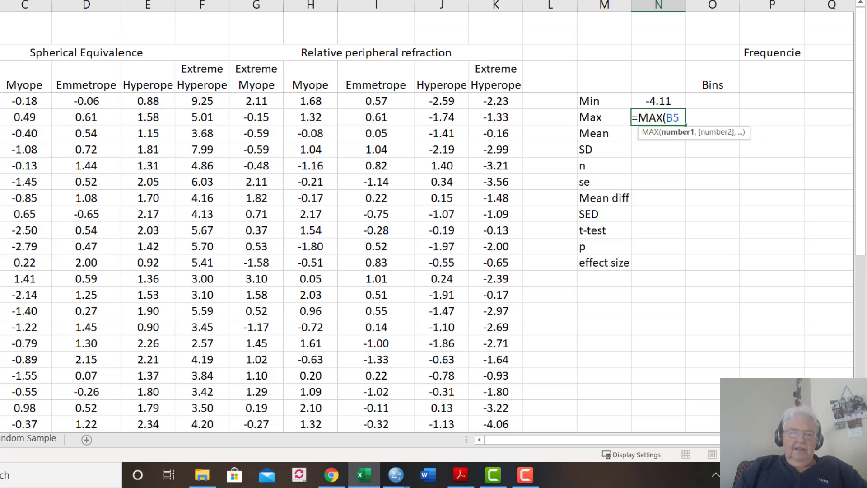
key("ctrl+shift+Right")
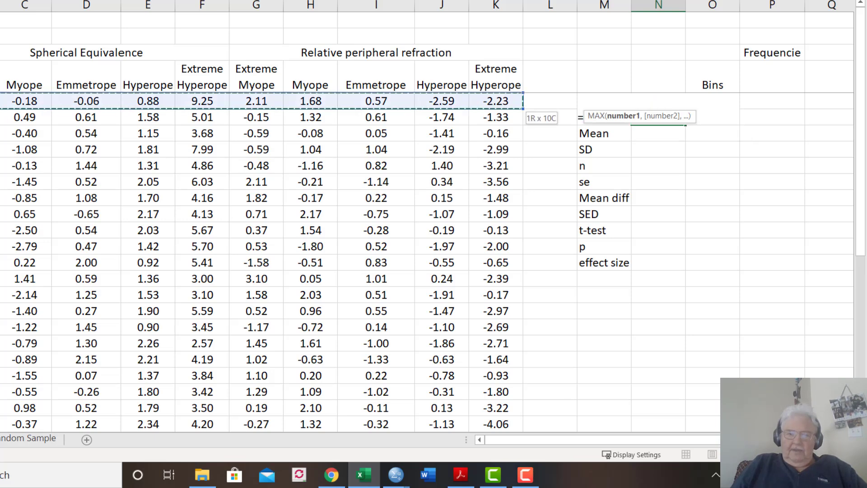
key("shift+Down")
key("shift+Down")
key("shift+Down")
key("shift+Down")
key("shift+Down")
key("shift+Down")
key("shift+Down")
key("shift+Down")
key("shift+Down")
key("shift+Down")
key("shift+Down")
key("shift+Down")
key("shift+Down")
key("shift+Down")
key("shift+Down")
key("shift+Down")
key("shift+Down")
key("shift+Down")
key("shift+Down")
key("shift+Down")
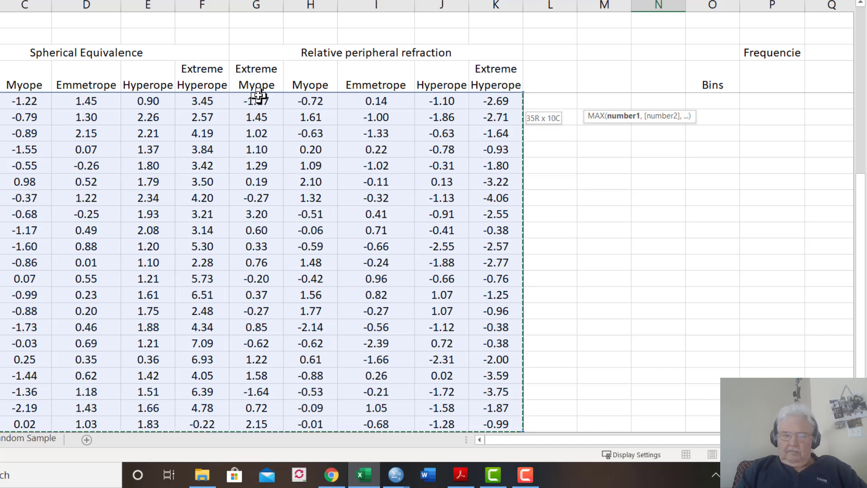
type(")")
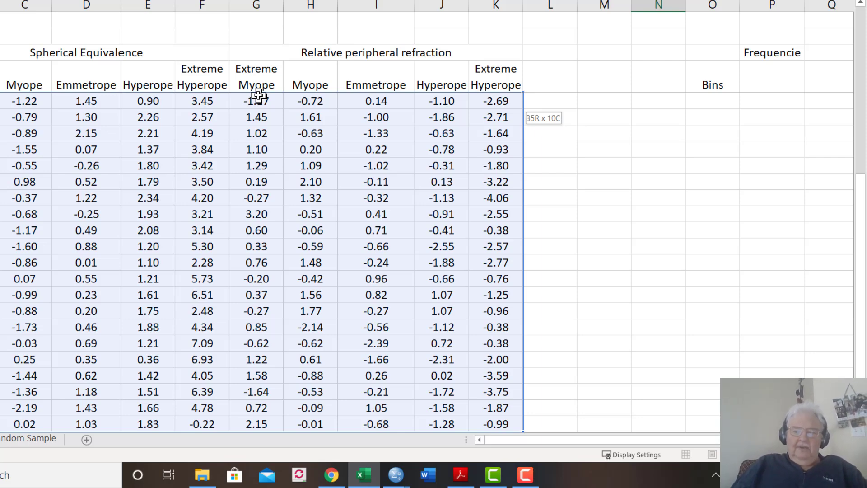
key("Escape")
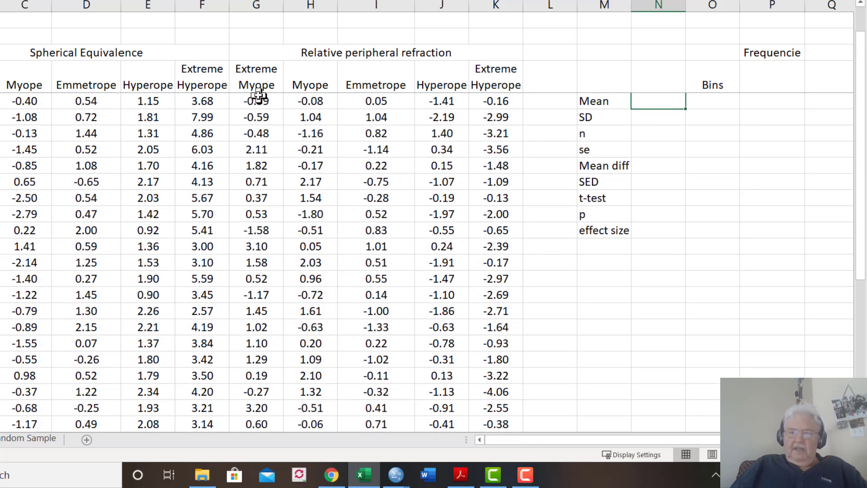
key("Up")
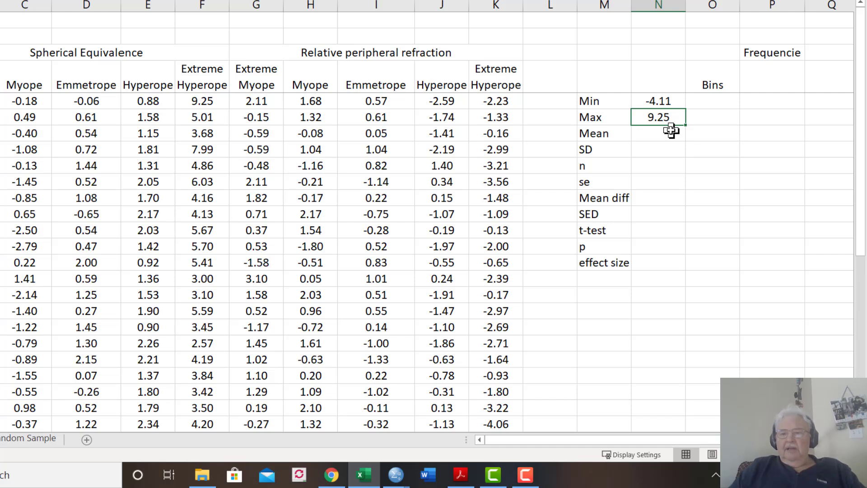
Enter -4.5 as the first bin value in cell O5, under the Bins heading
left_click(706, 104)
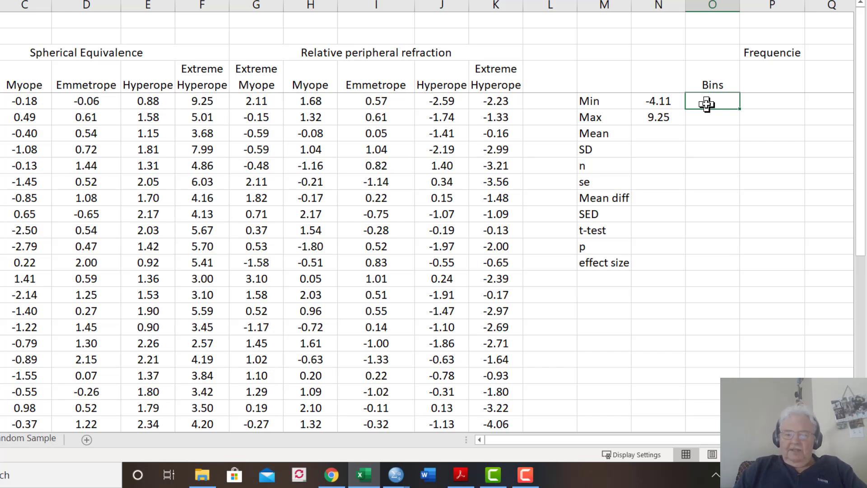
double_click(707, 104)
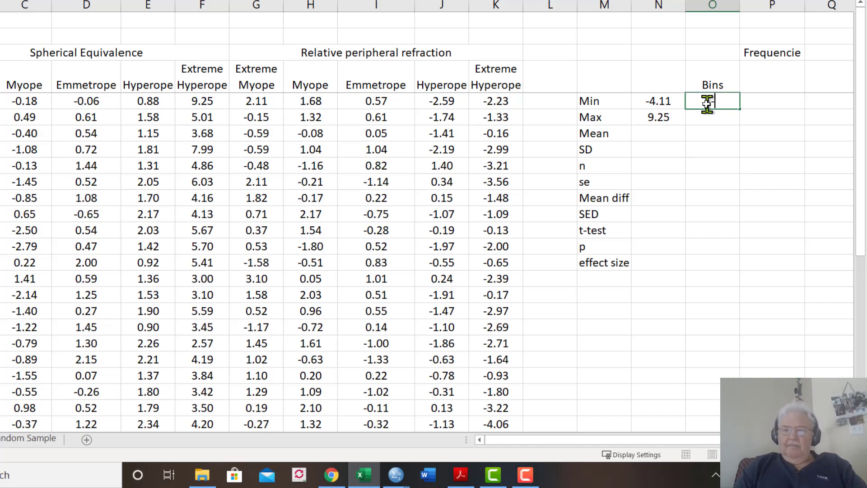
type("-4")
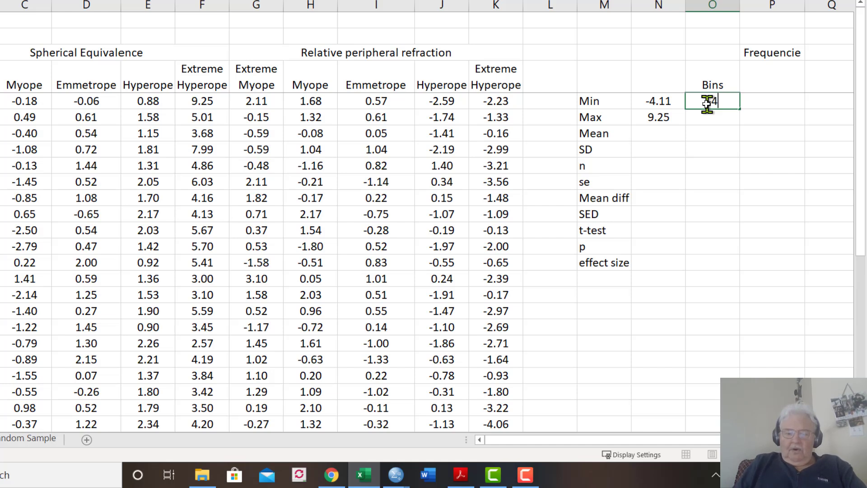
type(".5")
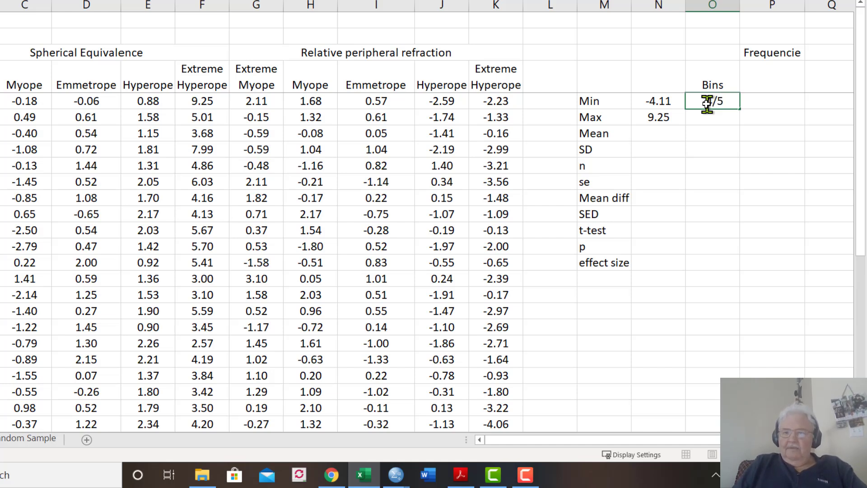
key("BackSpace")
key("BackSpace")
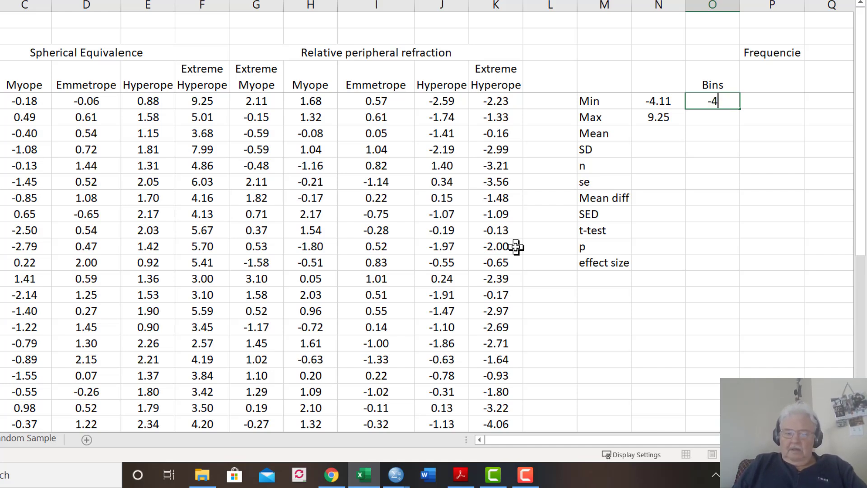
type(".5")
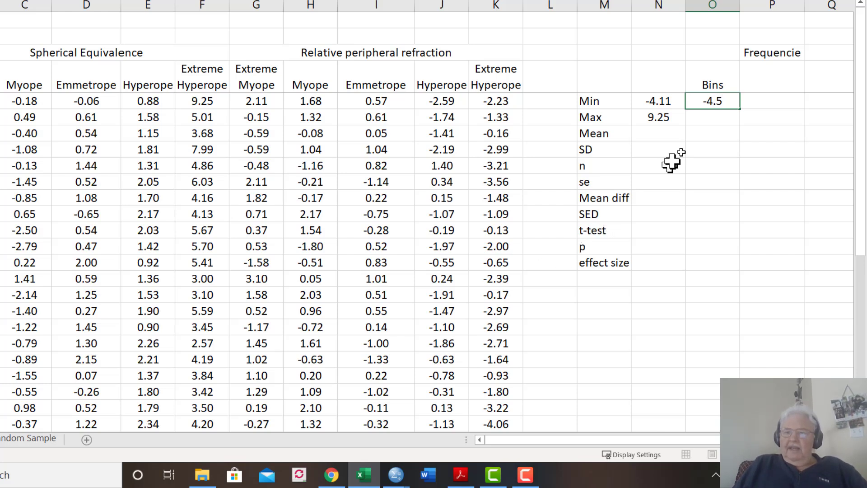
Enter -4 as the second bin value in cell O6
left_click(713, 119)
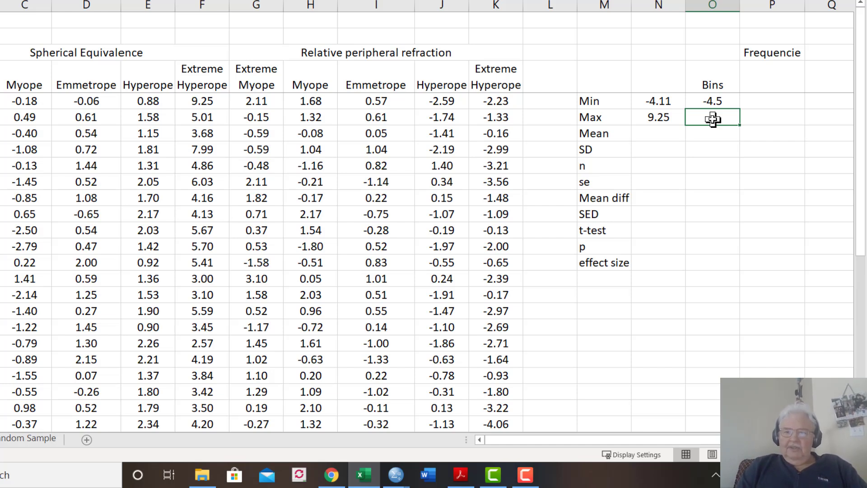
double_click(712, 119)
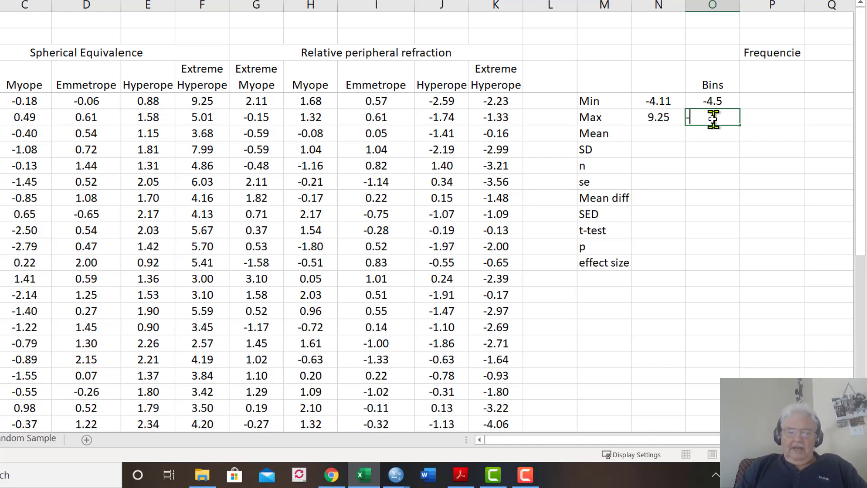
type("-4")
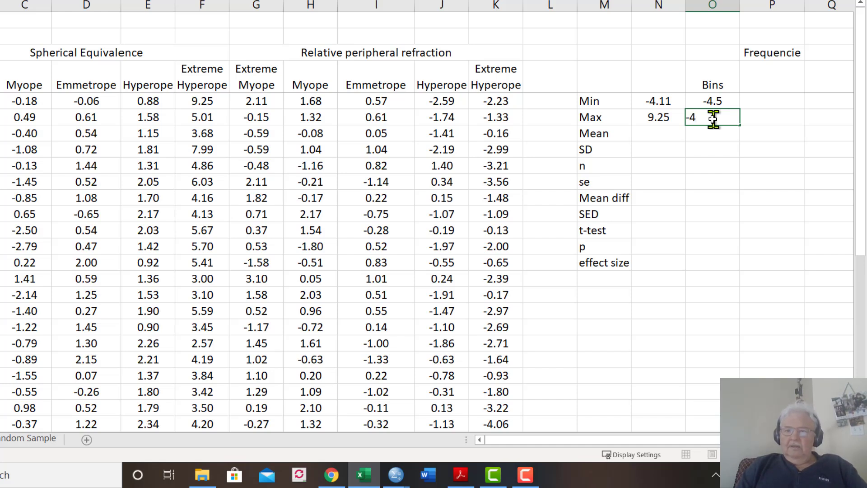
key("Return")
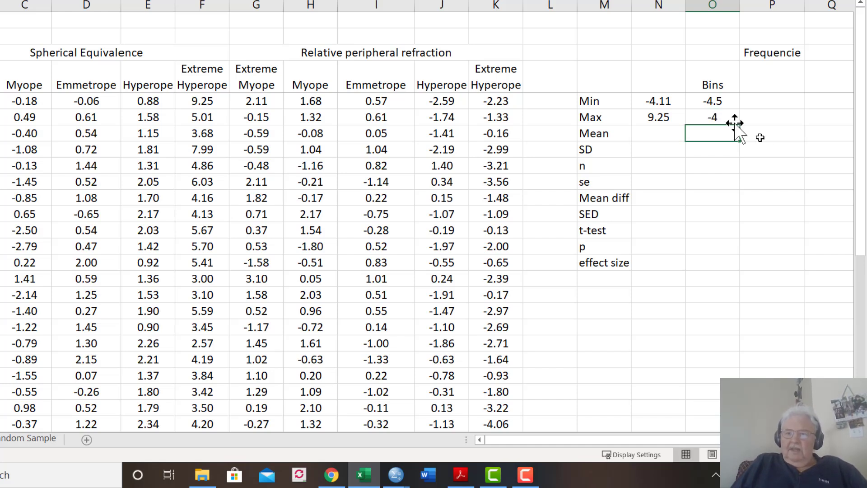
Extend the bin series from cells O5:O6 down to O33 in steps of 0.5, ending at 9.5
left_click(722, 99)
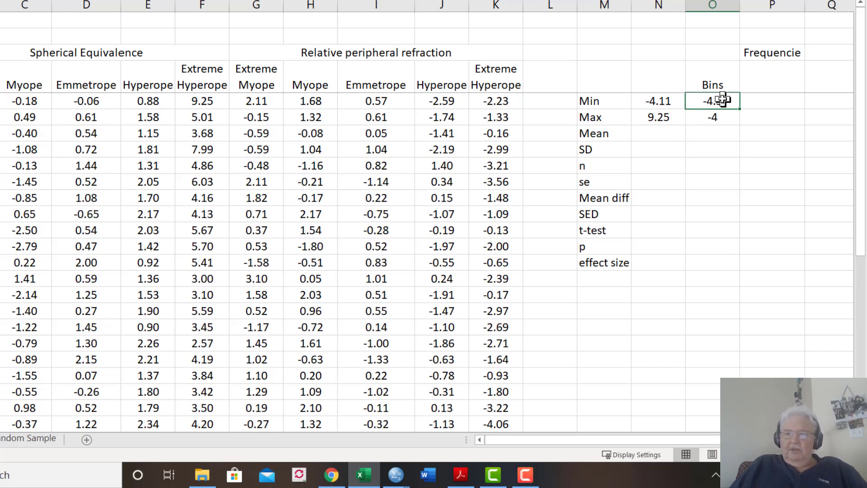
key("shift+Down")
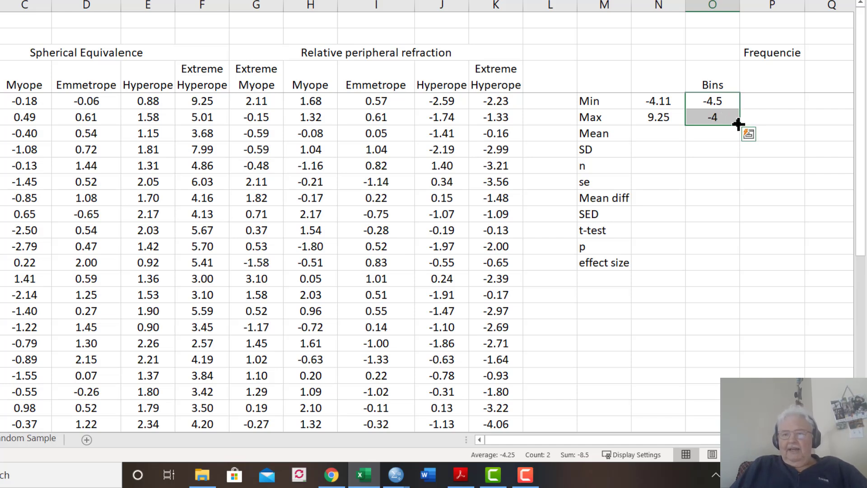
left_click_drag(738, 125, 736, 224)
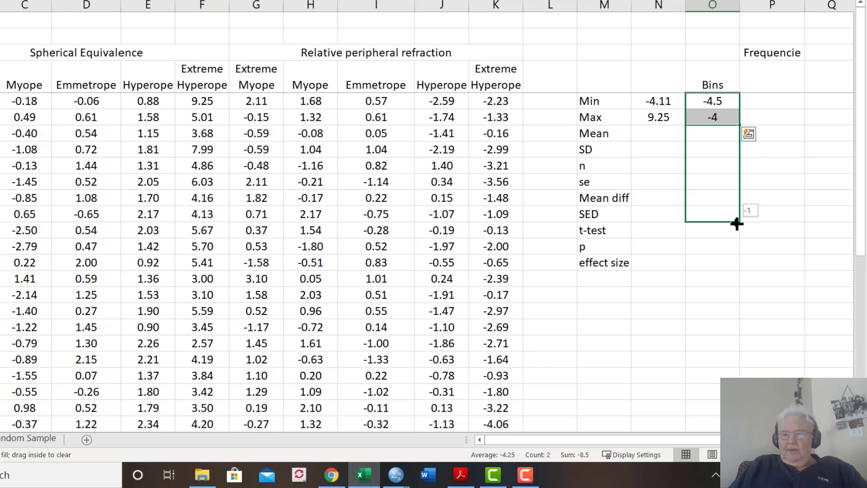
left_click_drag(737, 223, 746, 371)
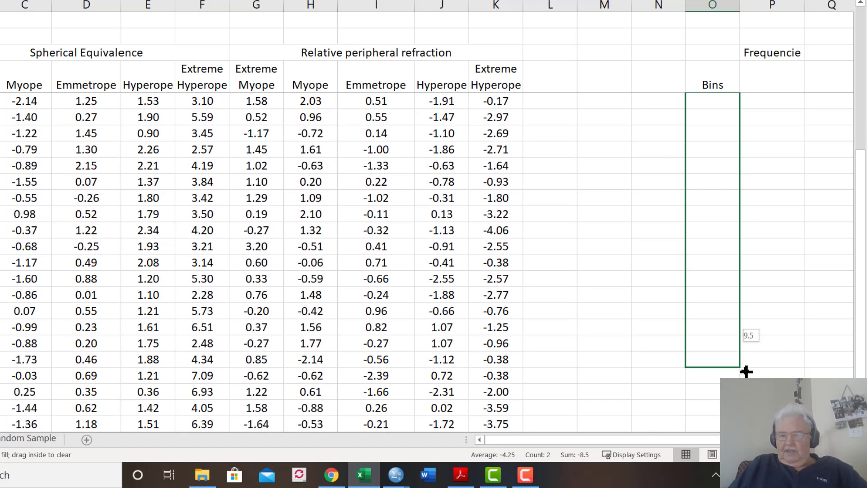
left_click_drag(745, 371, 746, 371)
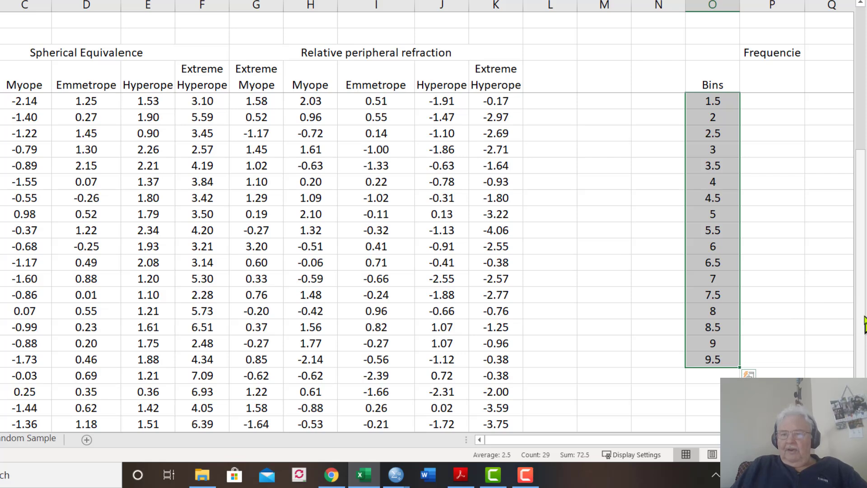
left_click_drag(863, 323, 861, 131)
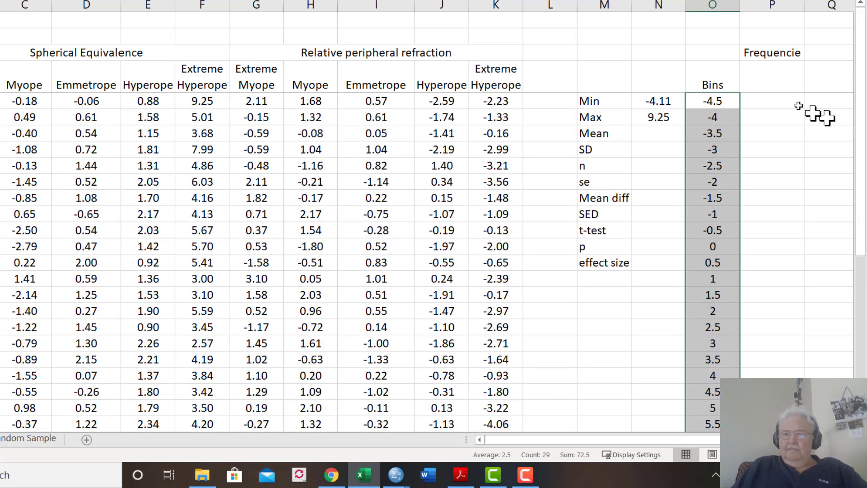
Begin a FREQUENCY formula in cell P5 under the frequencies heading, using B5:B39 as the data array
left_click(771, 103)
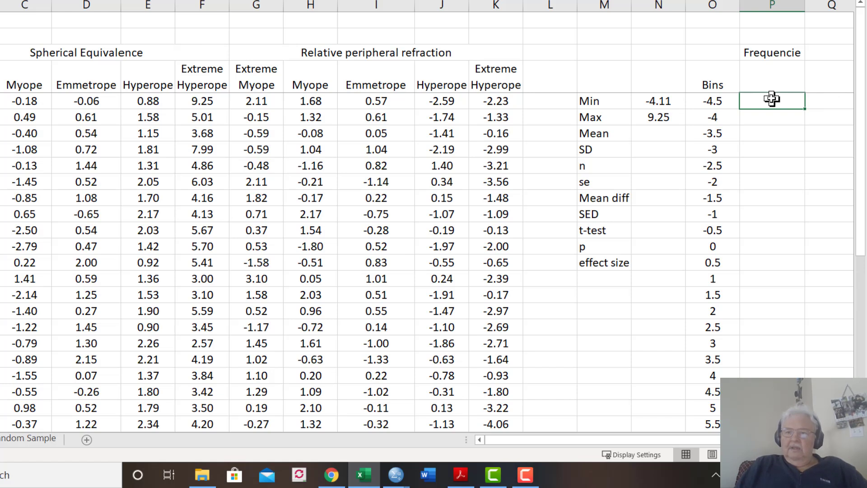
type("=")
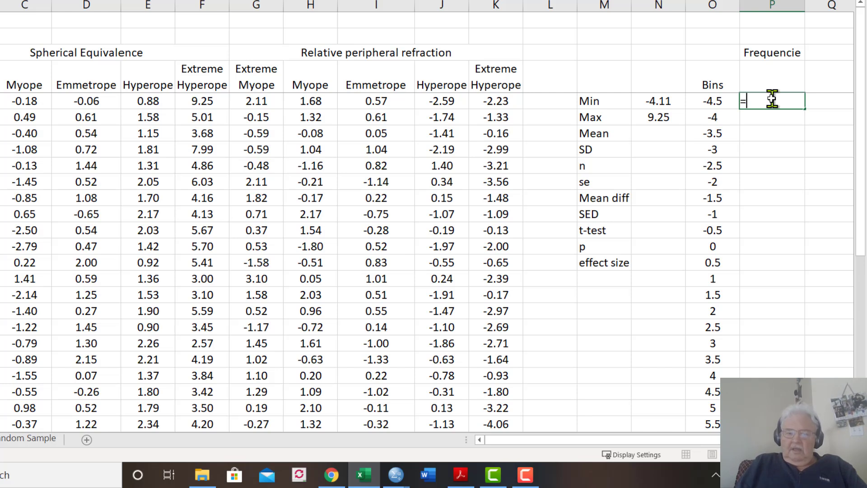
type("freq")
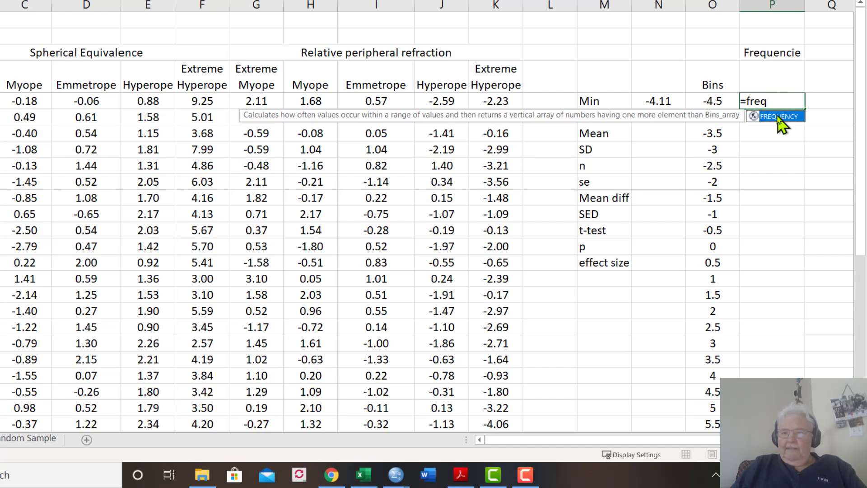
double_click(778, 118)
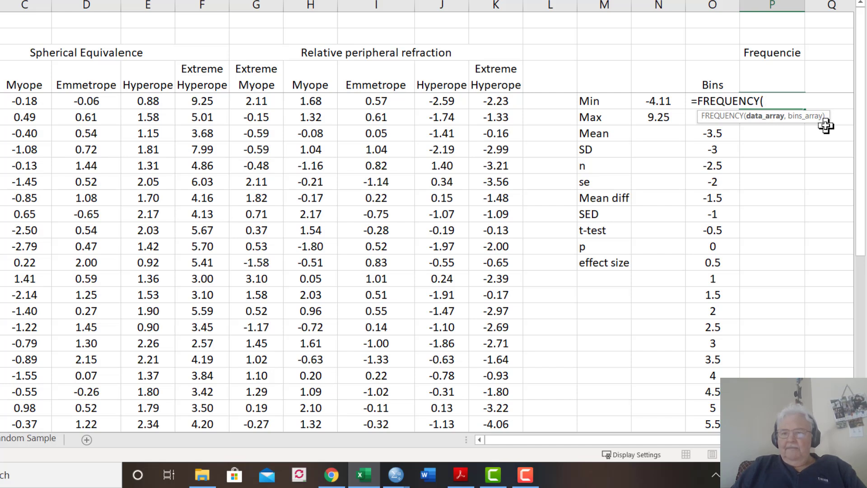
type("B5")
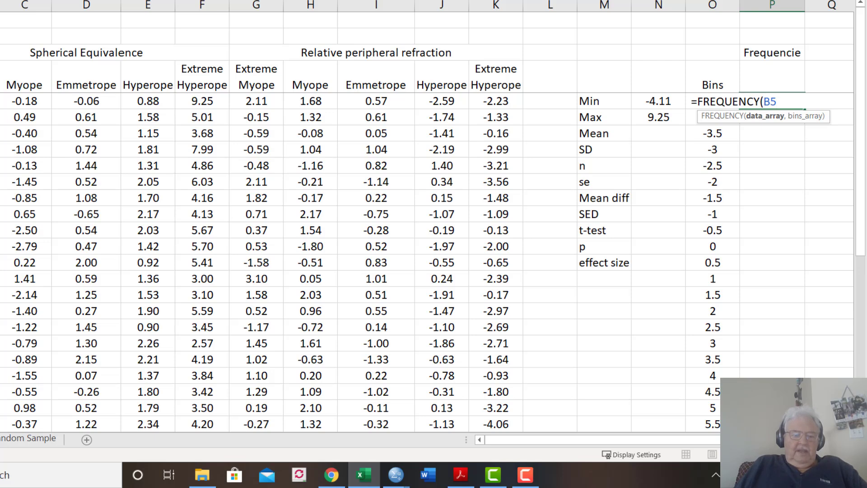
left_click_drag(0, 101, 0, 436)
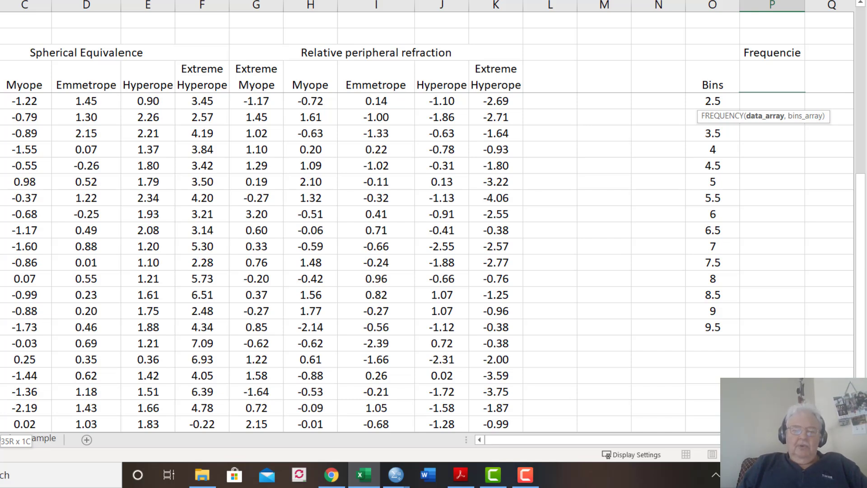
type(",")
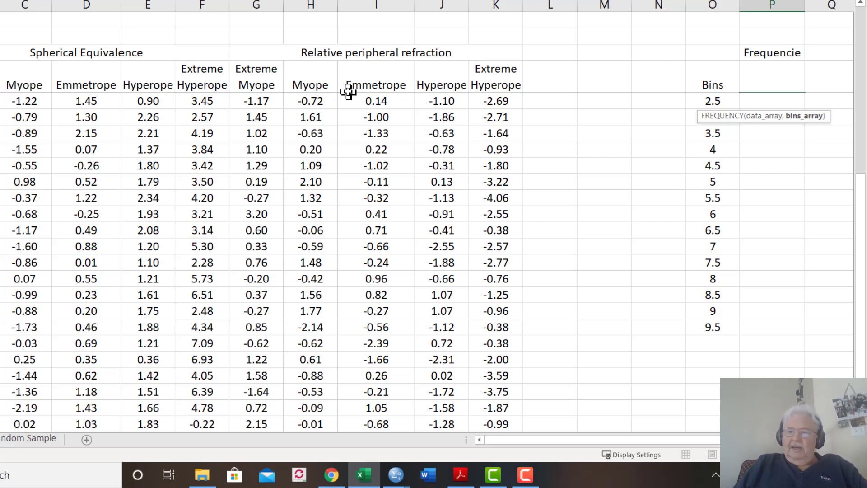
Complete the FREQUENCY formula in P5 with the bins array O5:O33
left_click_drag(860, 199, 864, 25)
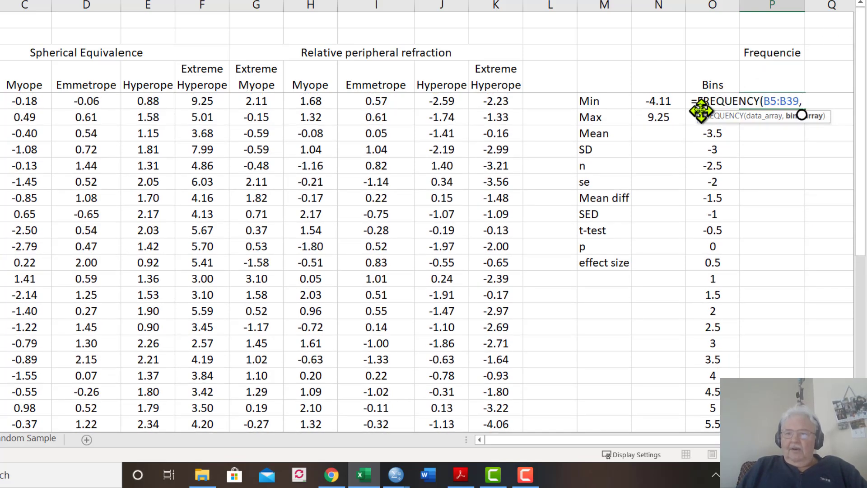
left_click_drag(860, 75, 865, 178)
scroll(801, 115, "down", 1)
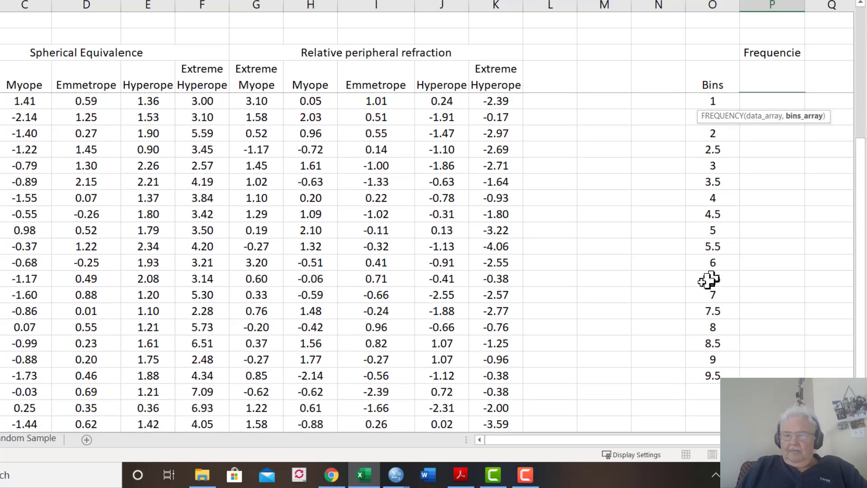
left_click(716, 375)
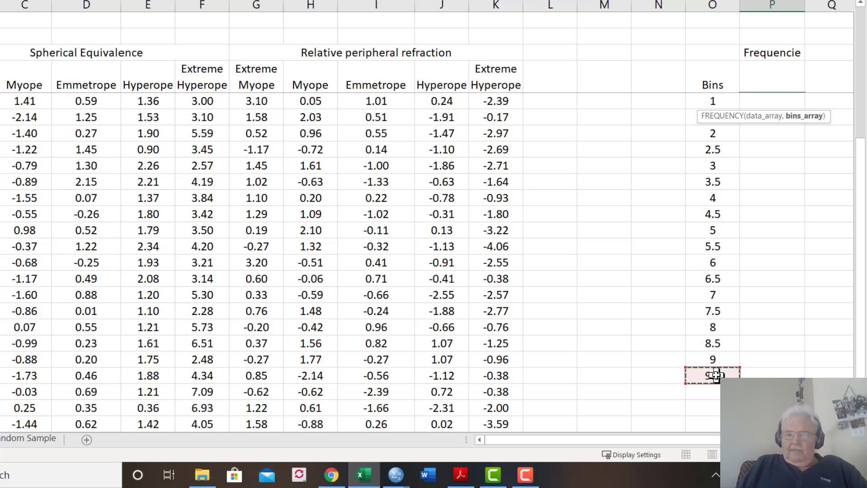
key("shift+Up")
key("shift+Up")
key("shift+Up")
key("shift+Up")
key("shift+Up")
key("shift+Up")
key("shift+Up")
key("shift+Up")
key("shift+Up")
key("shift+Up")
key("shift+Up")
key("shift+Up")
key("shift+Up")
key("shift+Up")
key("shift+Up")
key("shift+Up")
key("shift+Up")
key("shift+Up")
key("shift+Up")
key("shift+Up")
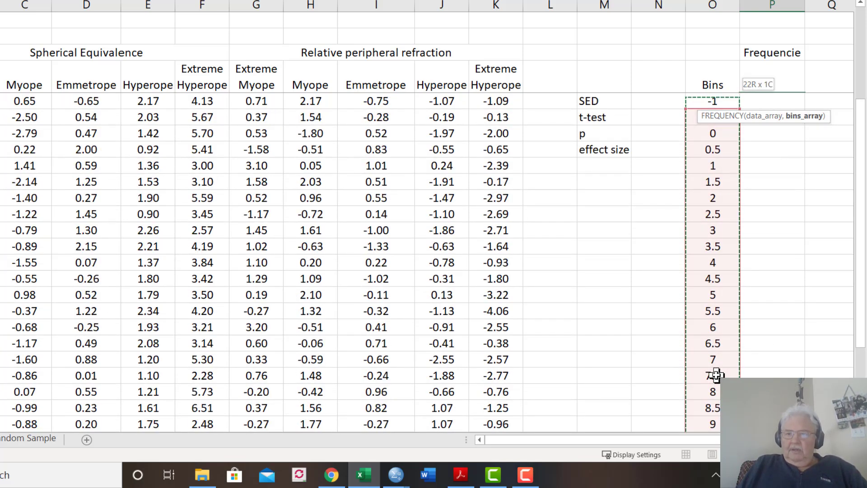
key("shift+Up")
key("shift+Up")
key("shift+Up")
key("shift+Up")
key("shift+Up")
key("shift+Up")
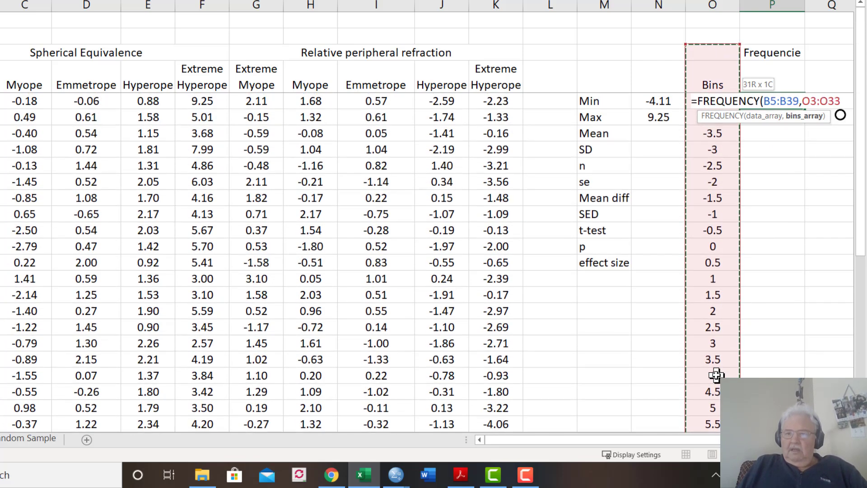
key("shift+Up")
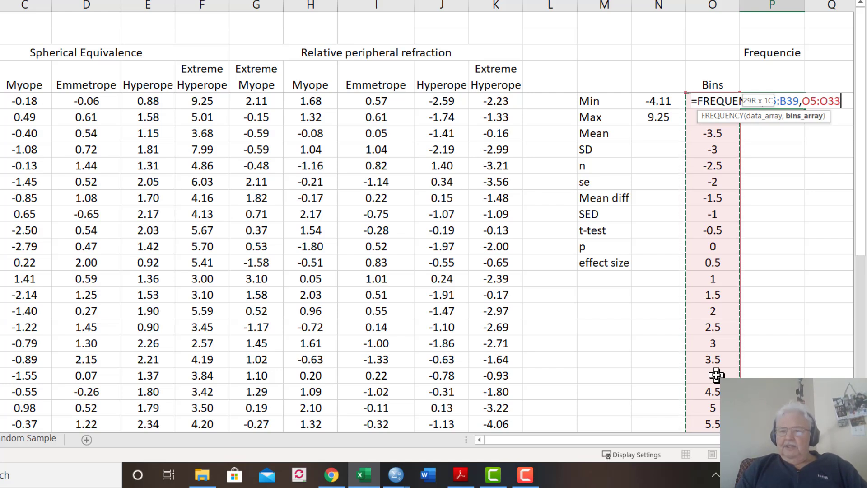
type(")")
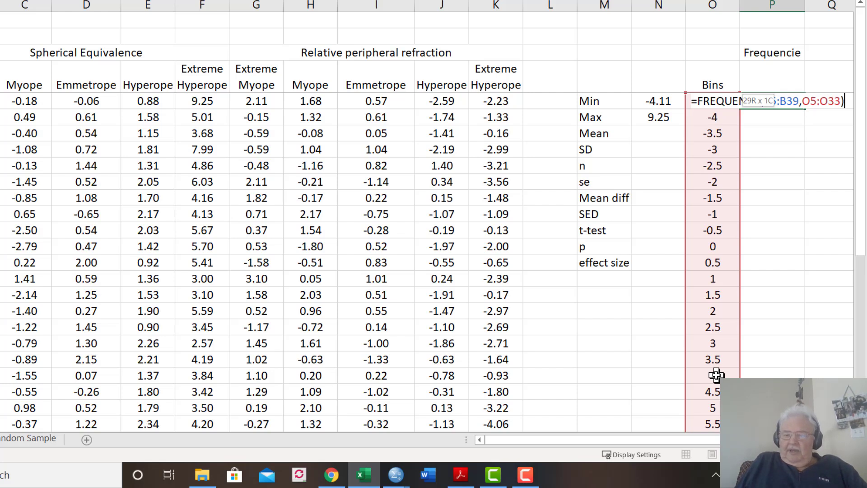
key("Return")
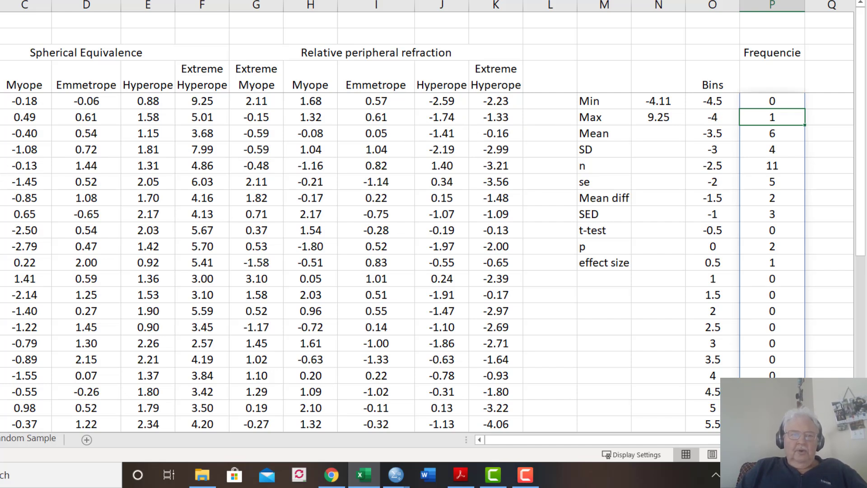
Sort the rows of the spherical equivalence and relative peripheral refraction data table
left_click(0, 53)
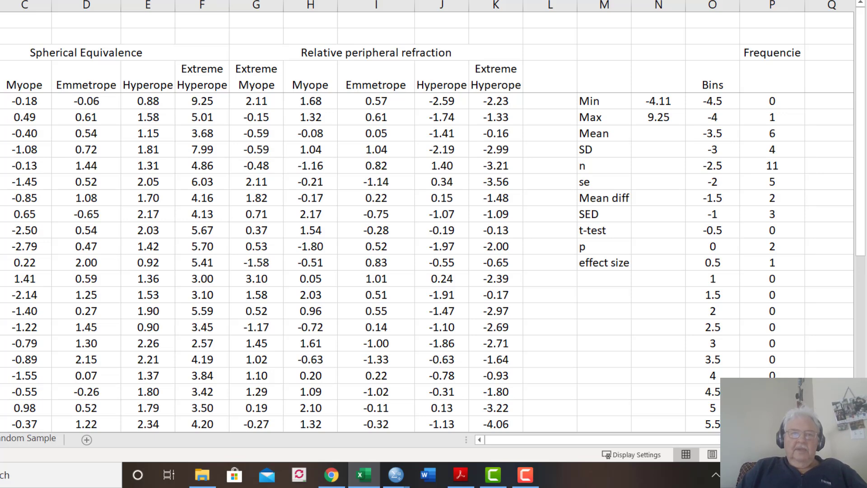
left_click(136, 0)
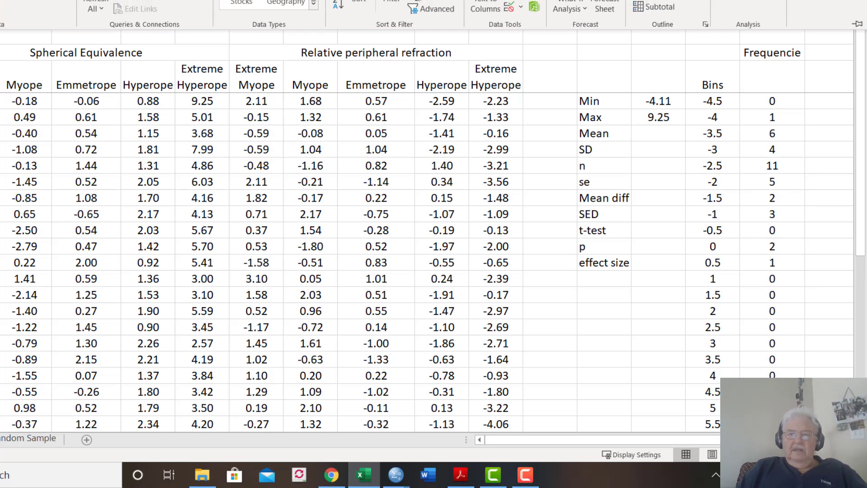
left_click(338, 4)
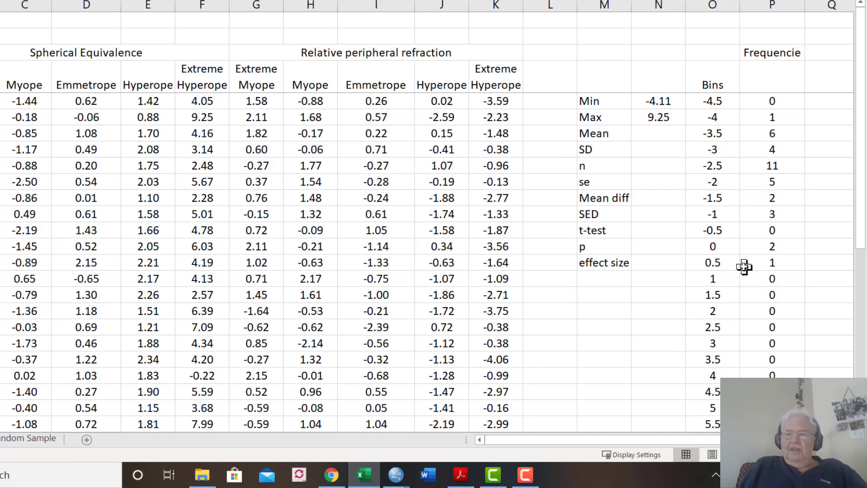
Label the first frequency column EMSpheq in cell P4, directly above its counts
left_click_drag(861, 254, 854, 194)
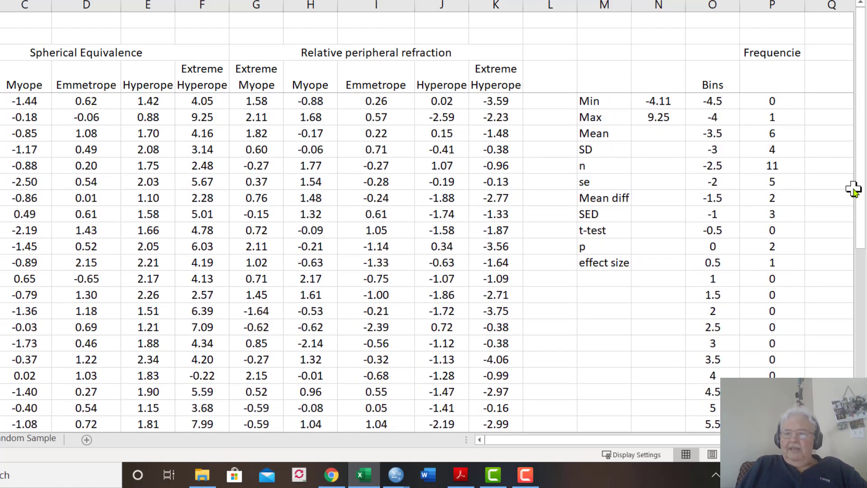
left_click(761, 102)
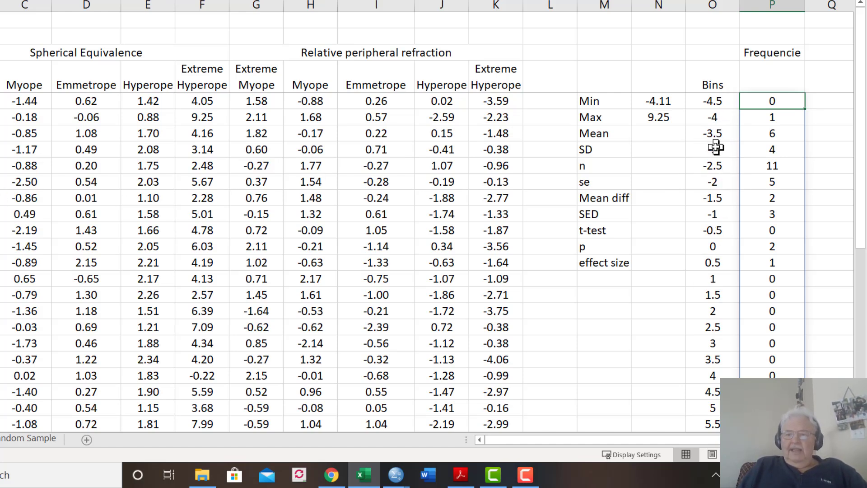
left_click(770, 86)
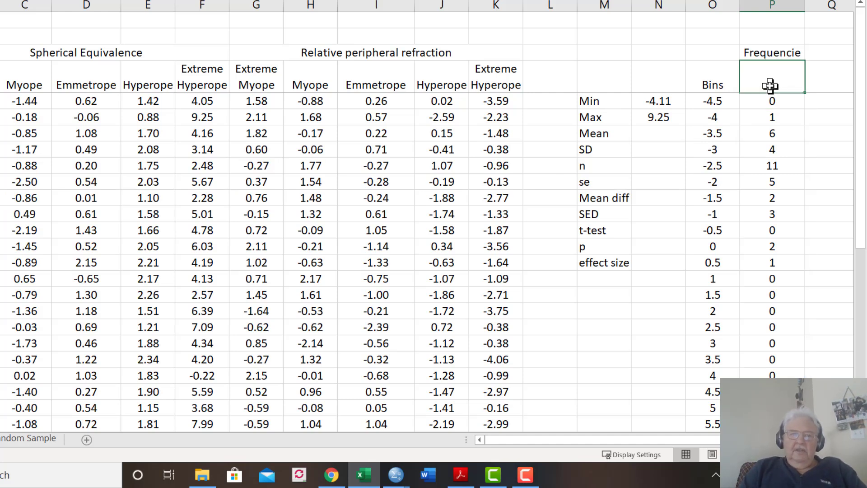
type("EM")
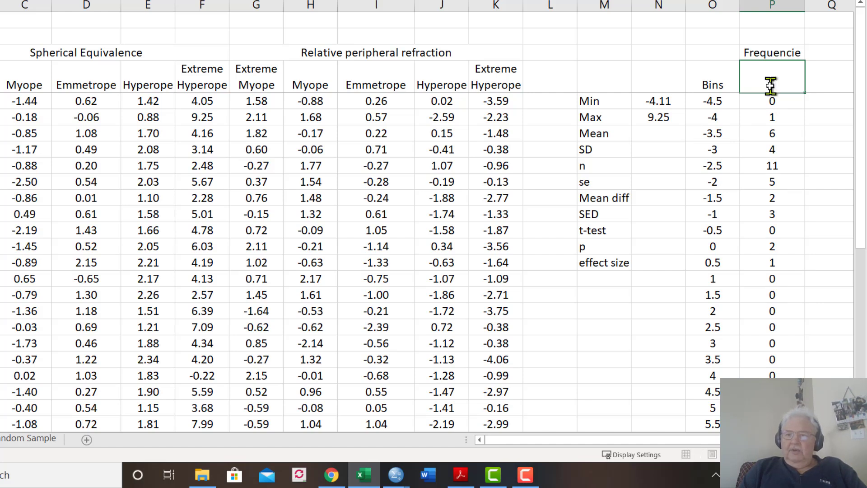
type("Spheq")
key("Return")
key("Up")
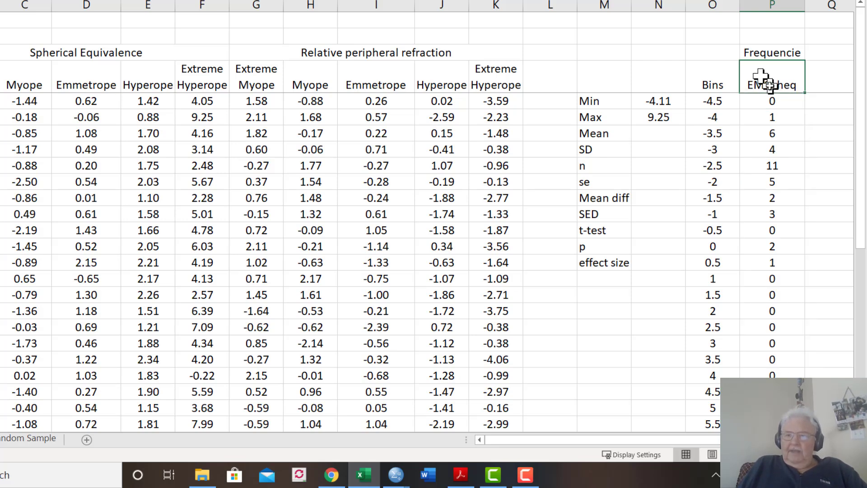
Label the next frequency column Mspheq in cell Q4, beside the EMSpheq heading
key("Right")
type("M")
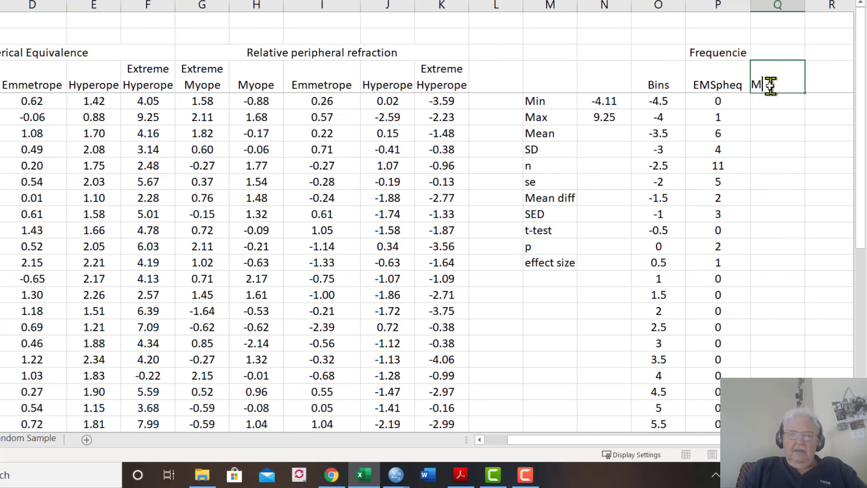
type("y")
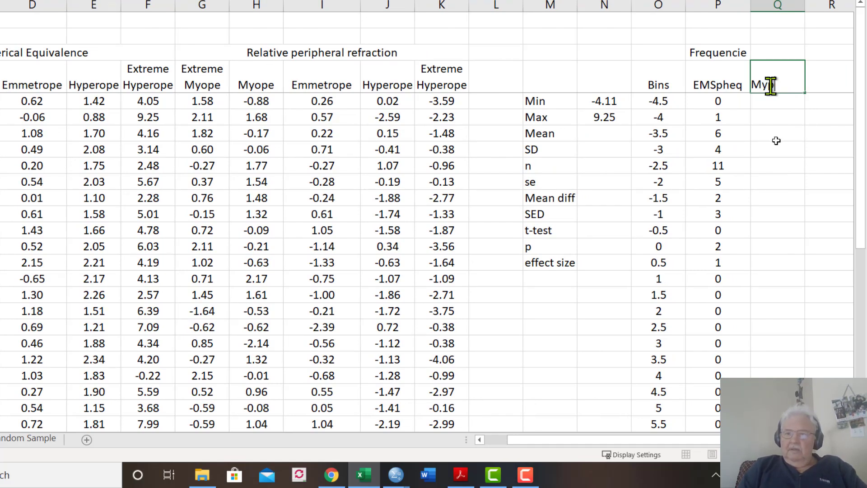
type("ope")
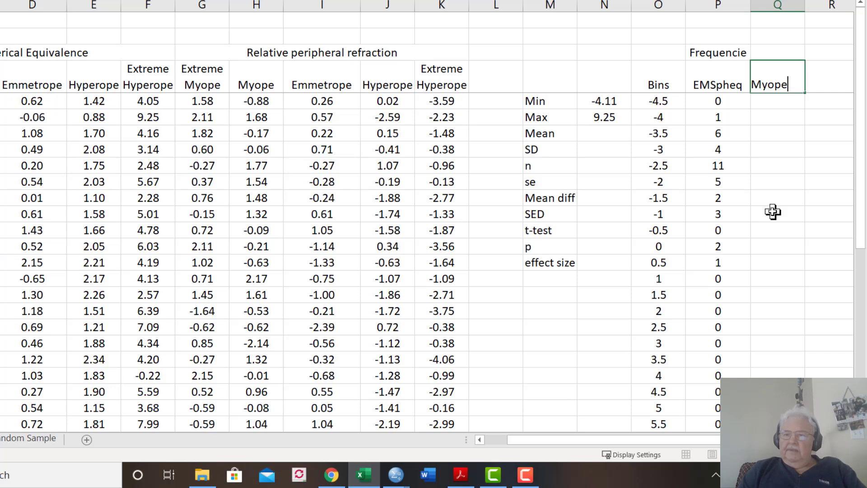
key("BackSpace")
key("BackSpace")
key("BackSpace")
type("Spheq")
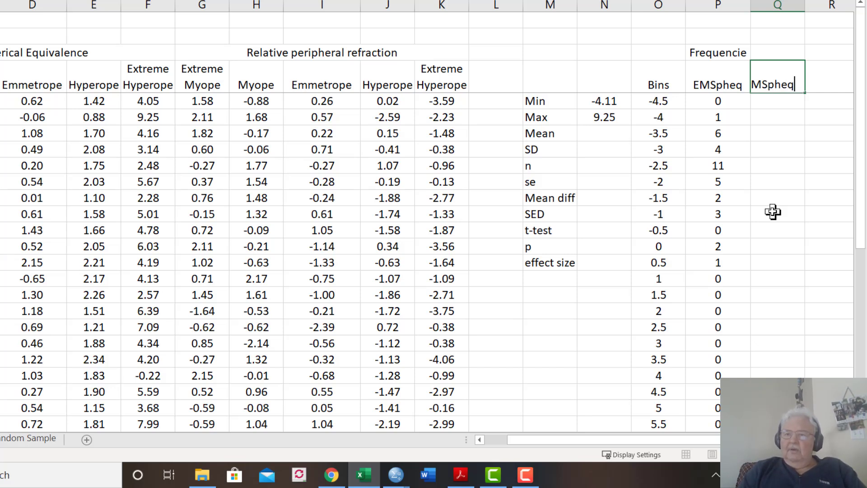
key("Return")
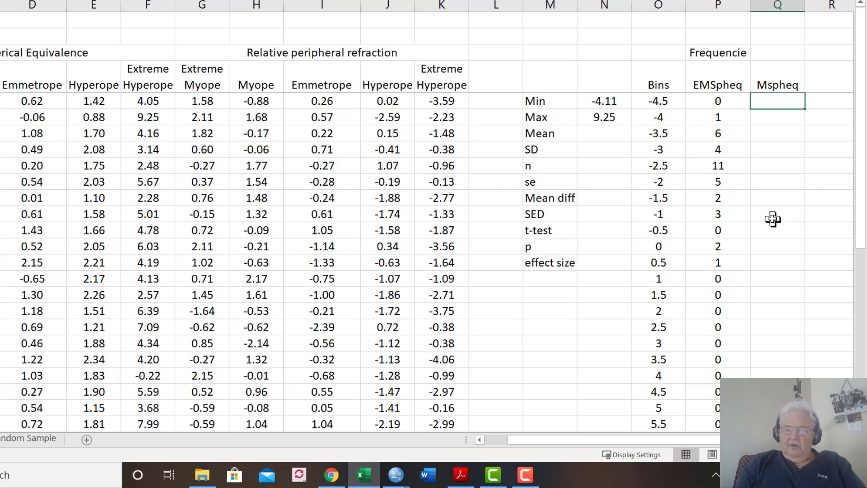
Start a FREQUENCY formula in Q5 with the Myope spherical equivalence values C5:C39 as its data array
type("=Freq")
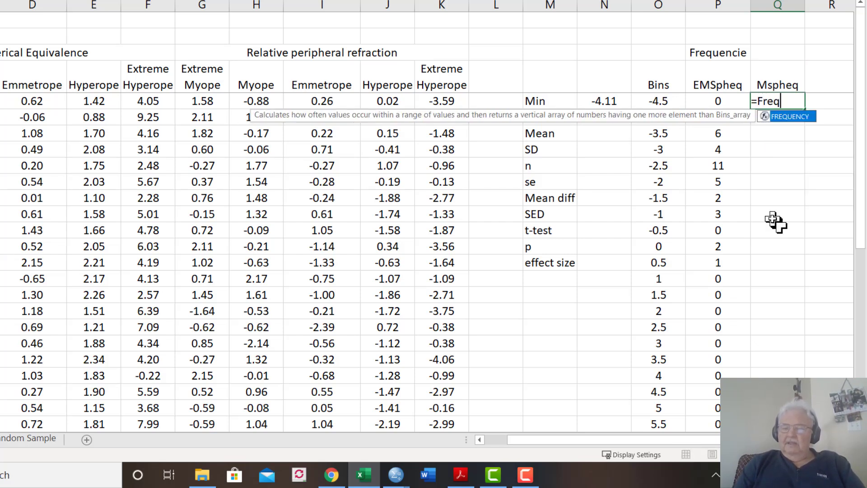
key("Tab")
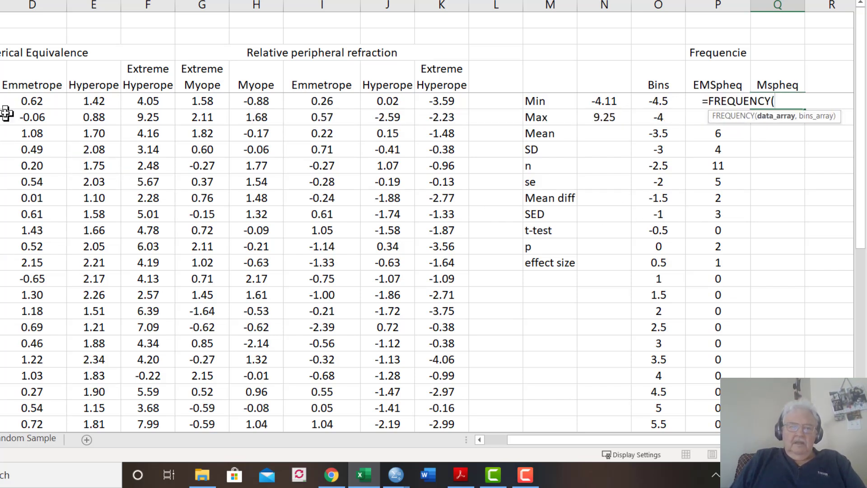
left_click(0, 101)
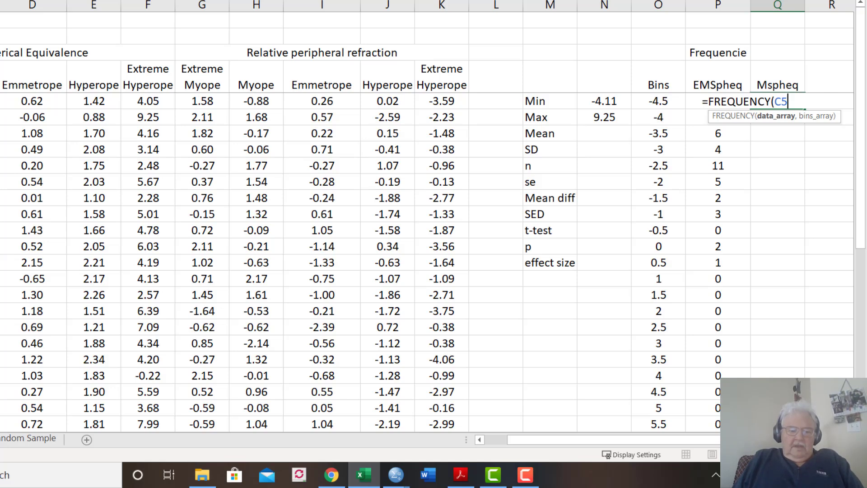
left_click_drag(0, 101, 0, 438)
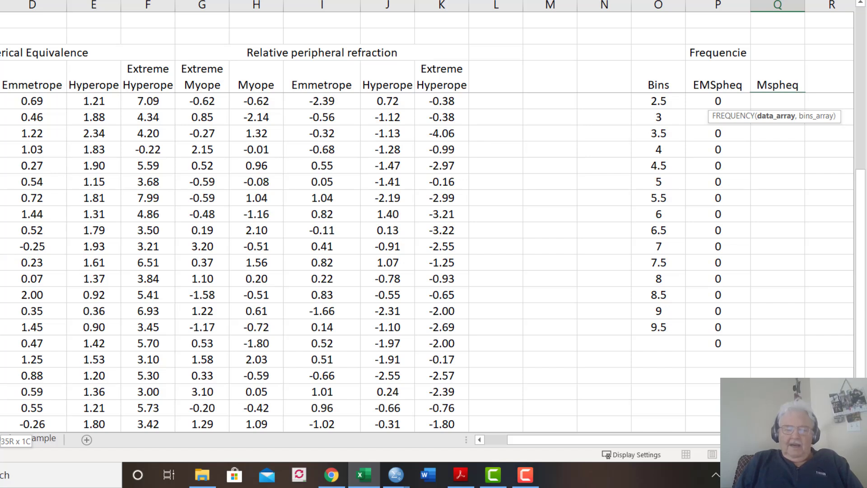
left_click_drag(0, 438, 0, 438)
Complete the FREQUENCY formula in Q5 with the bins array O5:O33
type(",")
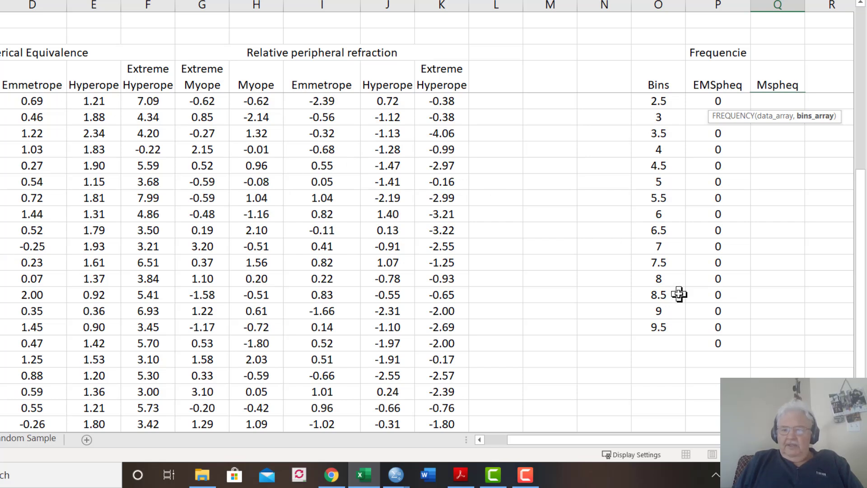
left_click(660, 327)
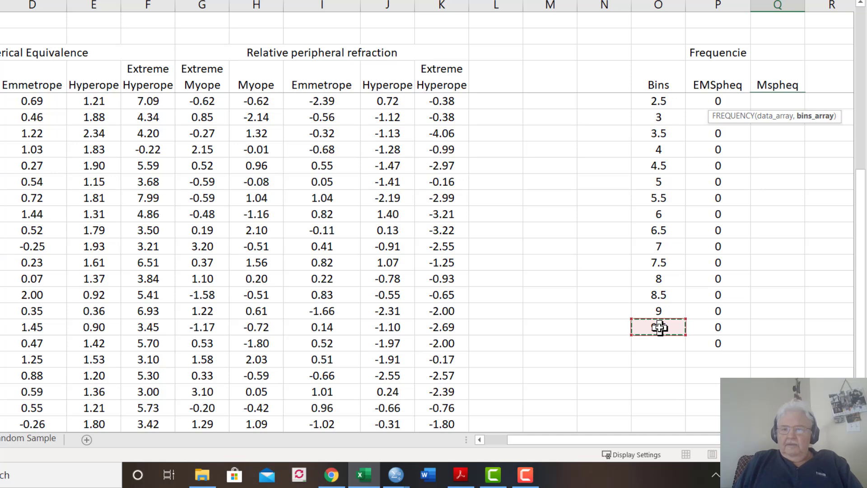
key("ctrl+shift+Up")
key("shift+Down")
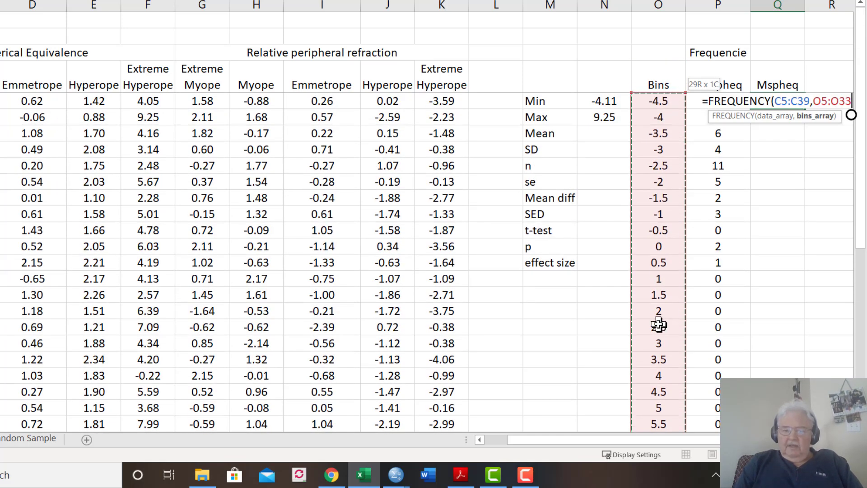
type(")")
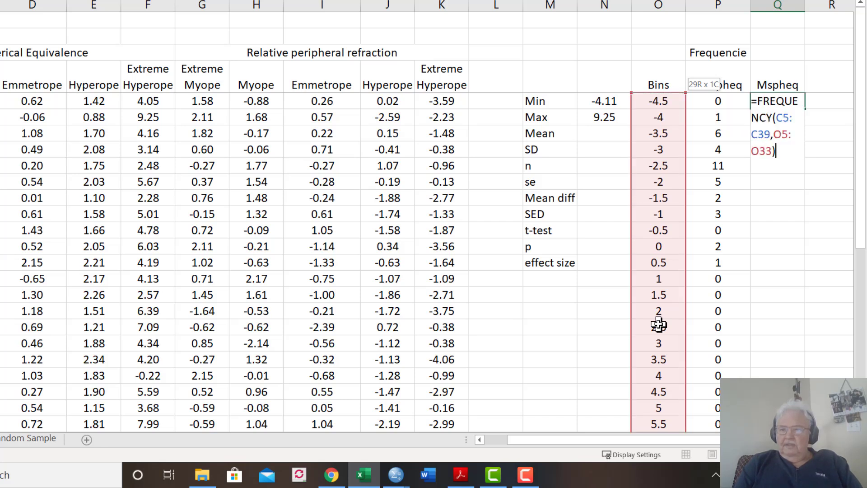
key("Return")
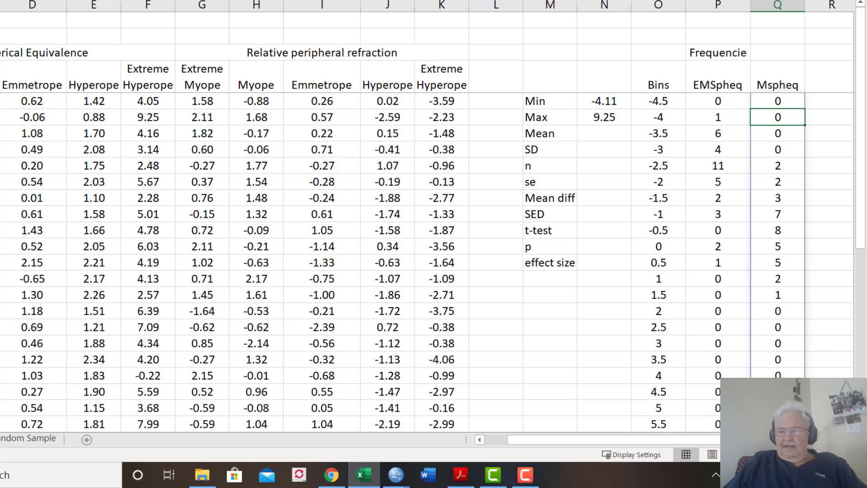
scroll(425, 222, "right", 4)
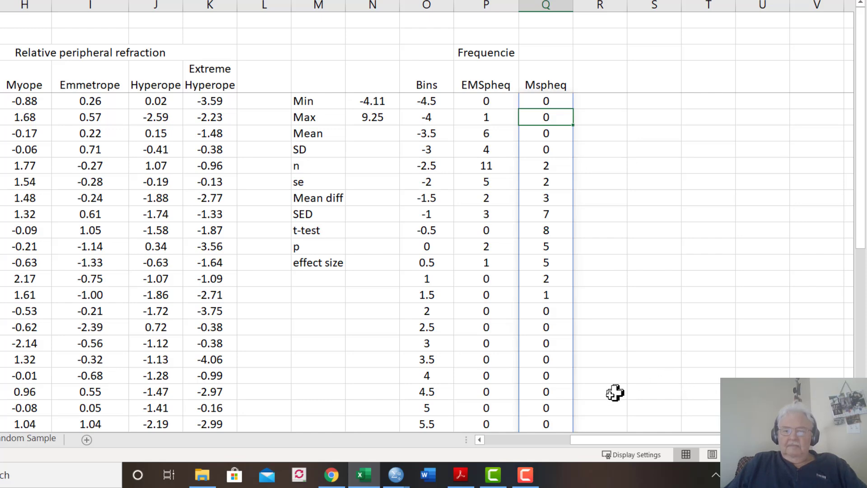
left_click(528, 474)
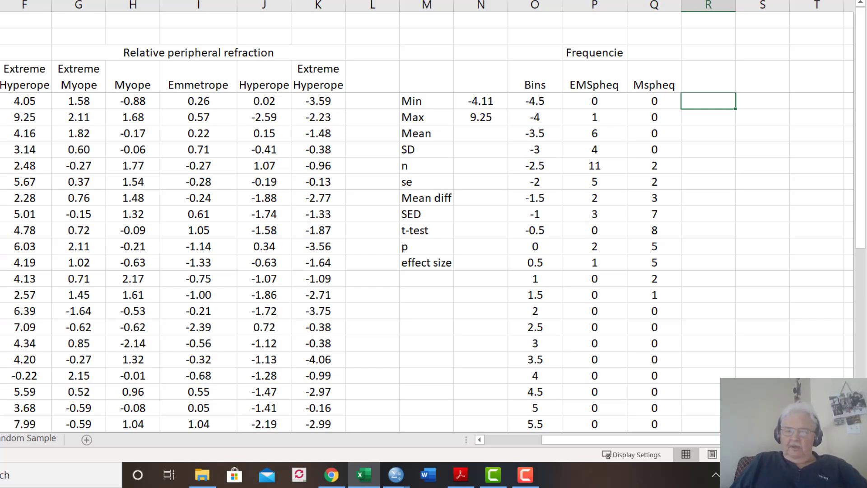
left_click(654, 101)
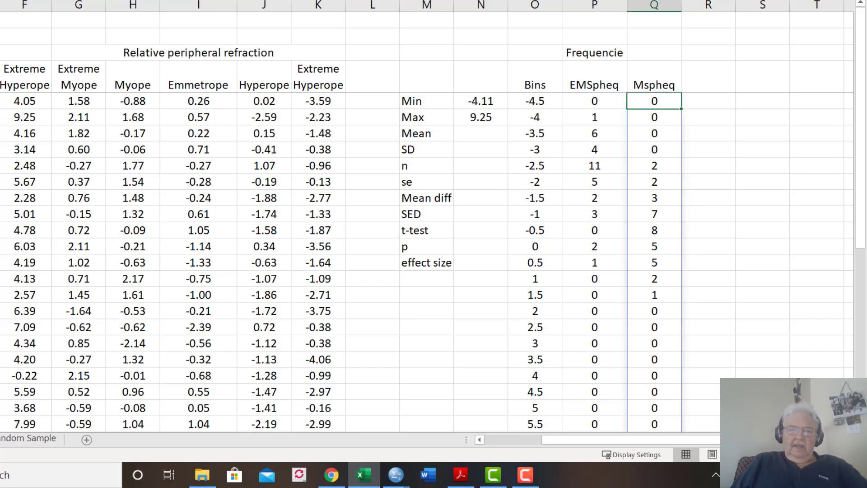
key("Left")
key("Left")
key("Left")
key("Left")
key("Left")
key("Left")
key("Left")
key("Left")
key("Left")
key("Left")
key("Left")
key("Left")
key("Left")
key("Left")
key("Left")
key("Left")
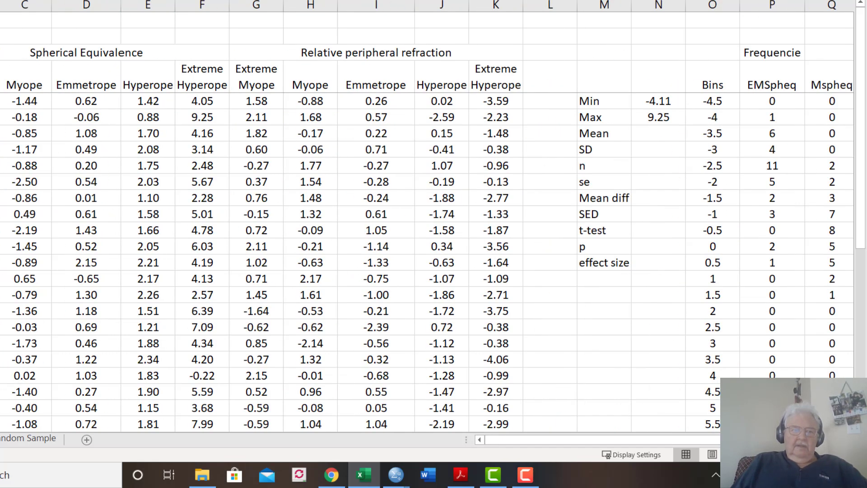
key("Right")
key("Right")
key("Right")
key("Right")
key("Right")
key("Right")
key("Right")
key("Right")
key("Right")
key("Right")
key("Right")
key("Right")
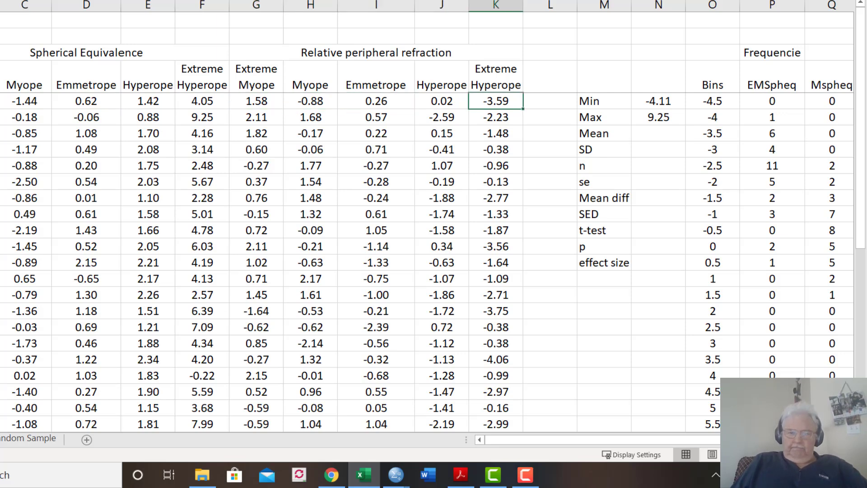
key("Right")
key("Right")
key("Right")
key("Right")
key("Right")
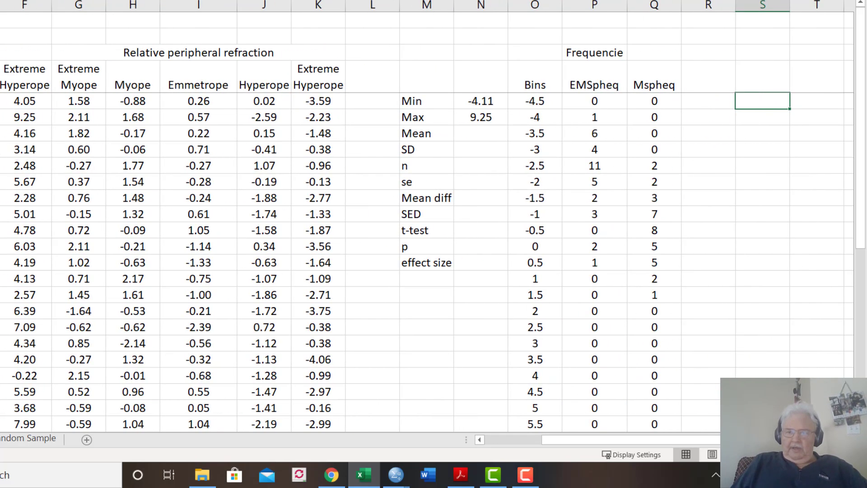
Copy the Mspheq FREQUENCY formula from Q5 into R5 for the Emmetrope group
key("Left")
key("ctrl+shift+Down")
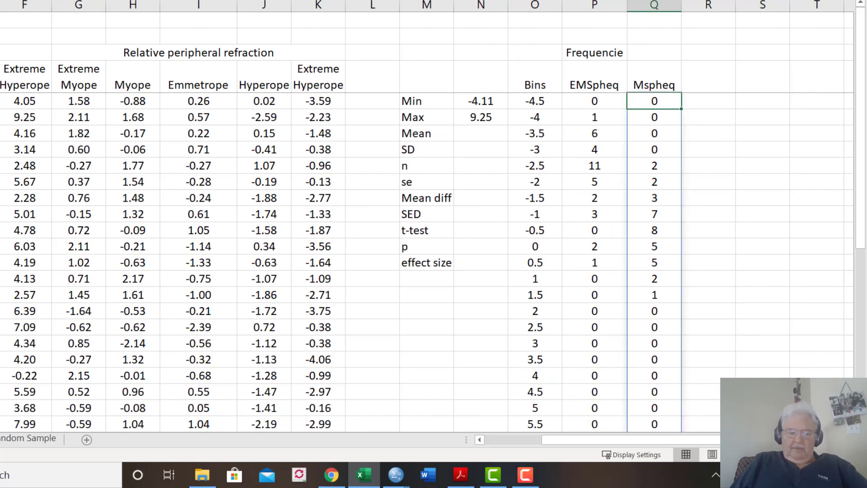
key("ctrl+c")
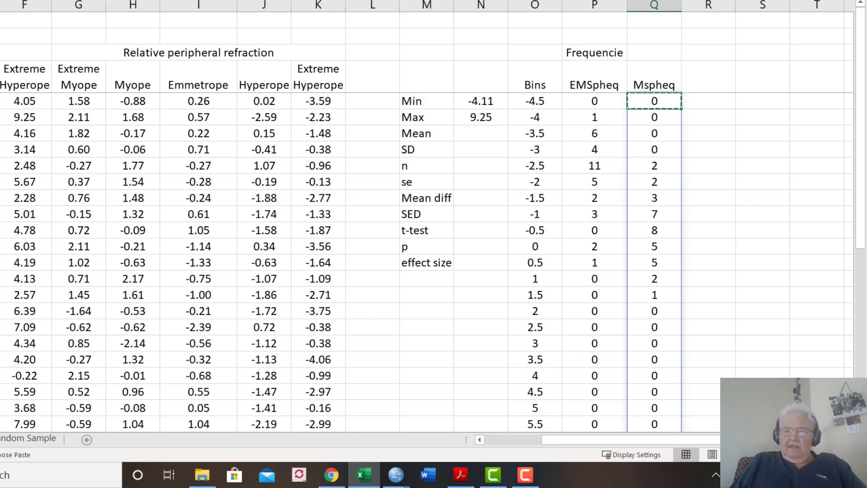
key("Right")
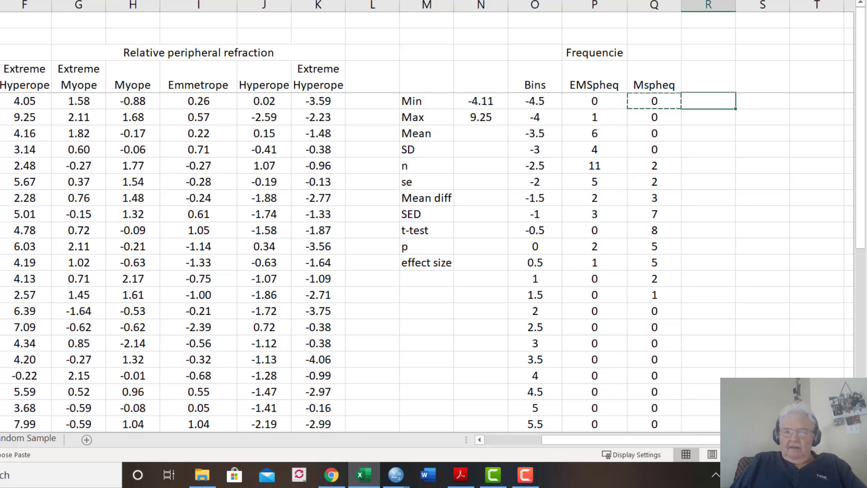
key("ctrl+v")
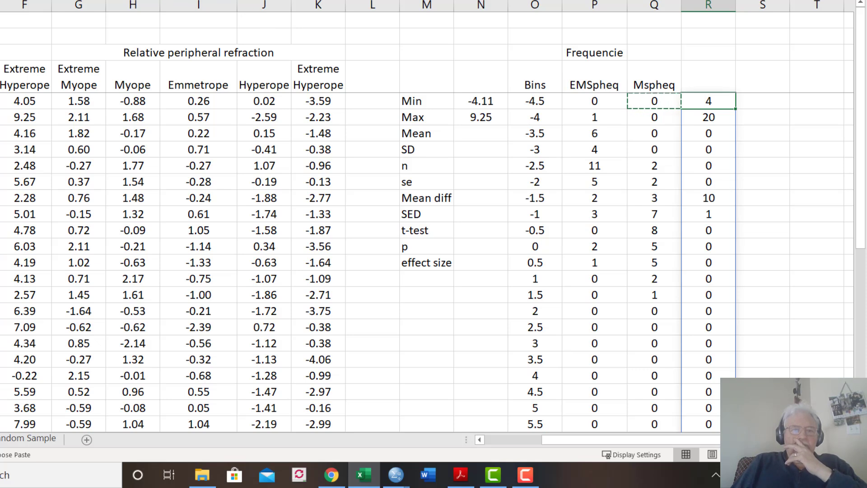
Shift the bins range of the FREQUENCY formula in R5 to the Bins column, O5:O33, keeping the Emmetrope data range
key("F2")
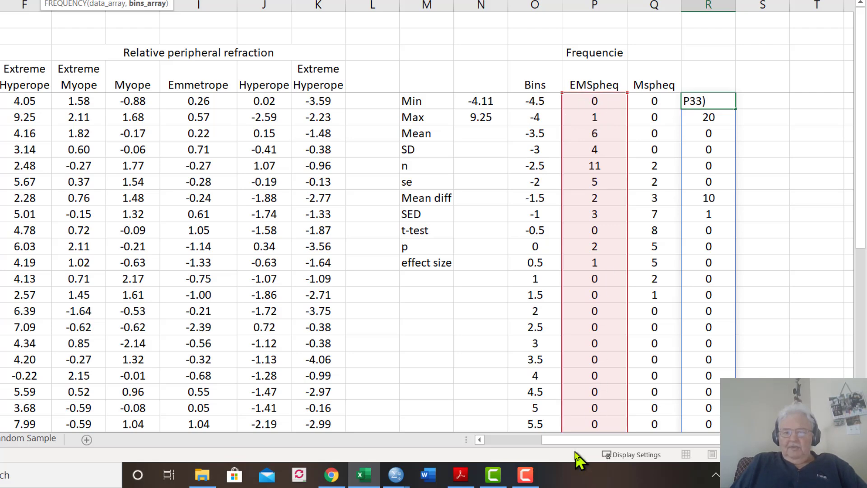
left_click_drag(573, 441, 517, 444)
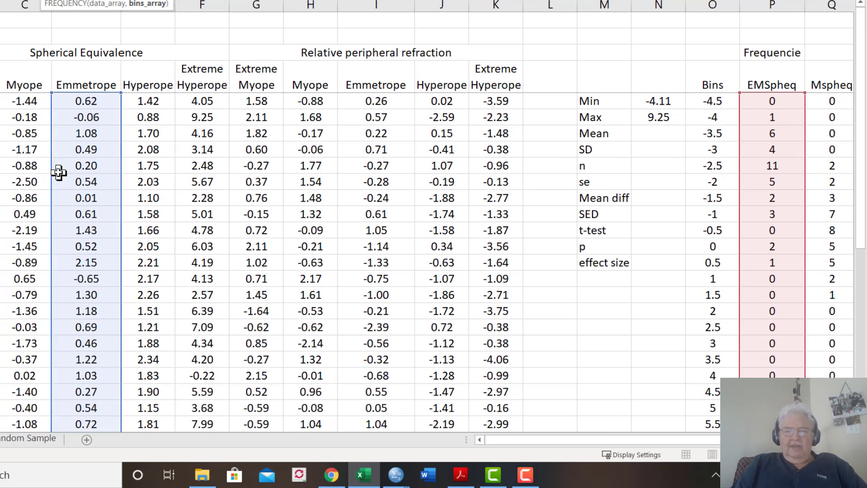
left_click_drag(627, 445, 717, 447)
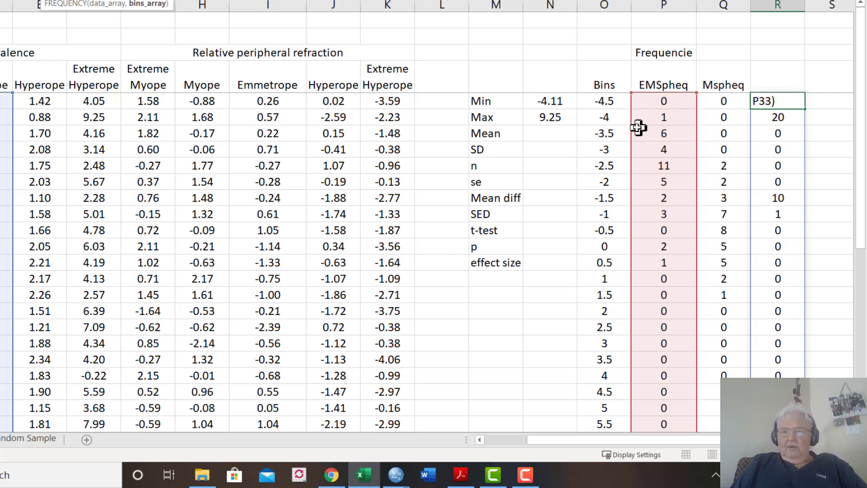
left_click_drag(632, 132, 626, 132)
key("Return")
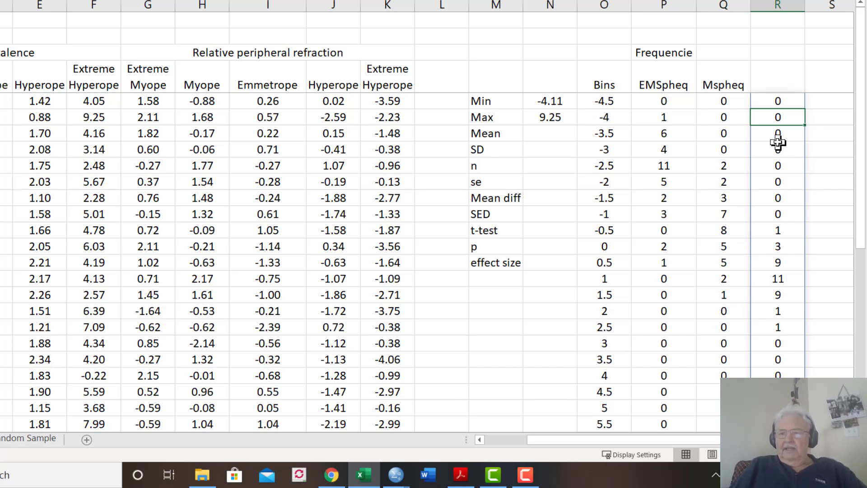
Make the bins array in the R5 FREQUENCY formula an absolute reference, $O$5:$O$33
left_click(778, 100)
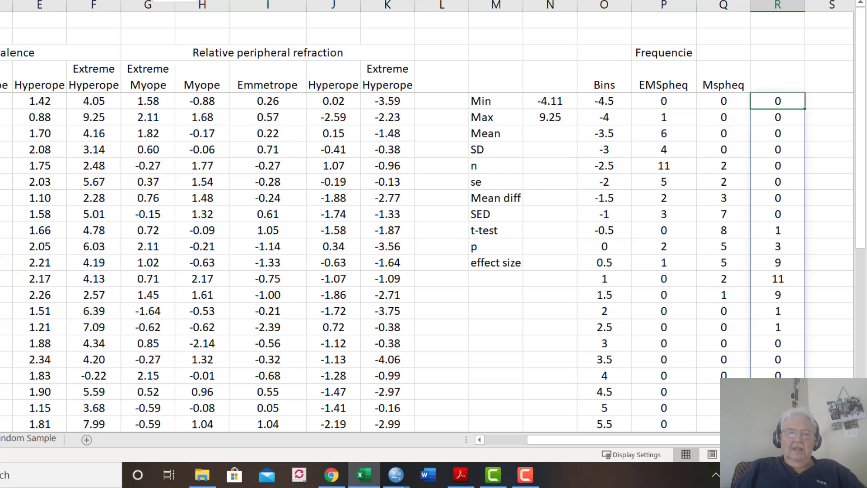
key("F2")
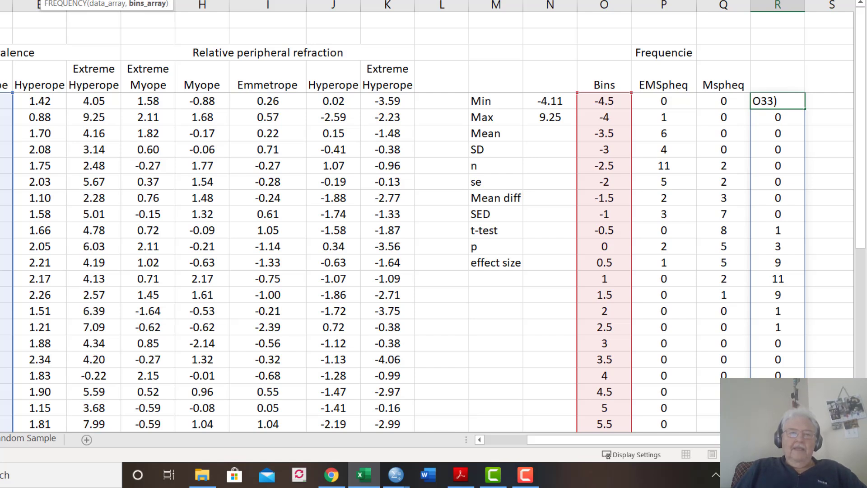
key("BackSpace")
key("BackSpace")
key("BackSpace")
key("BackSpace")
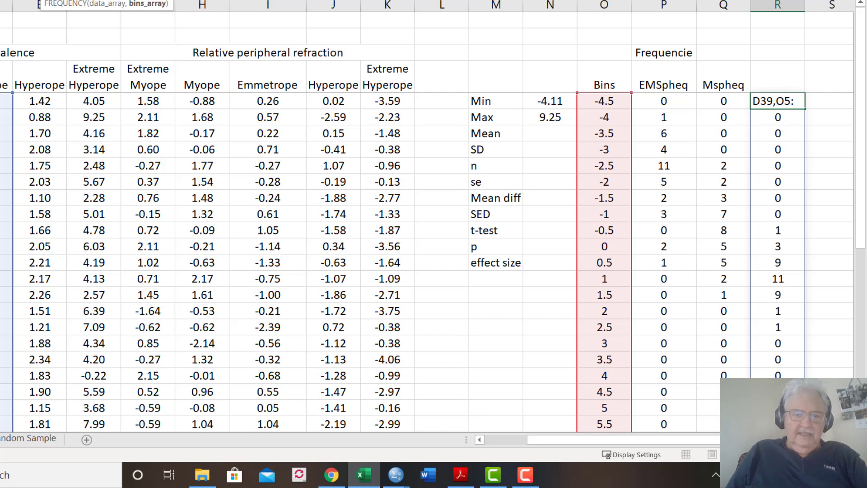
key("F4")
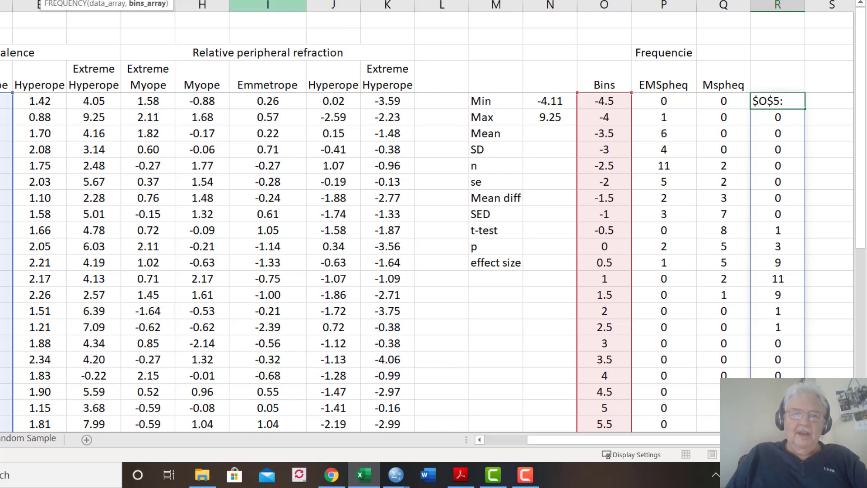
type("O33)")
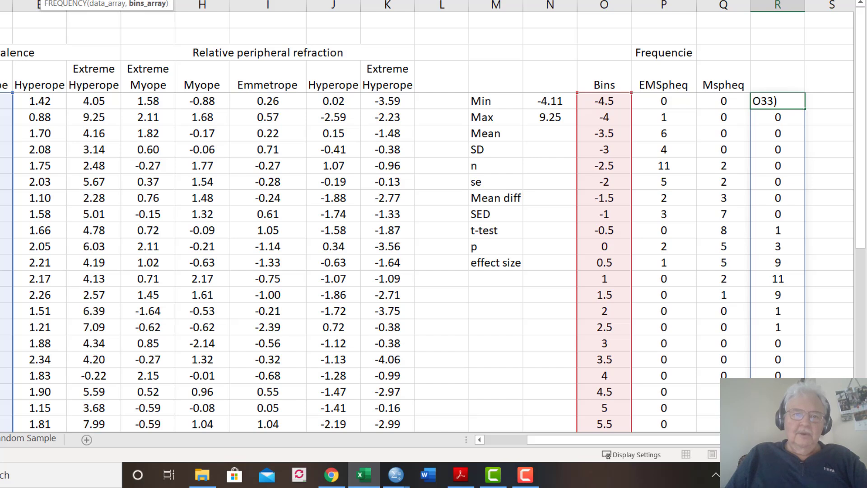
key("F4")
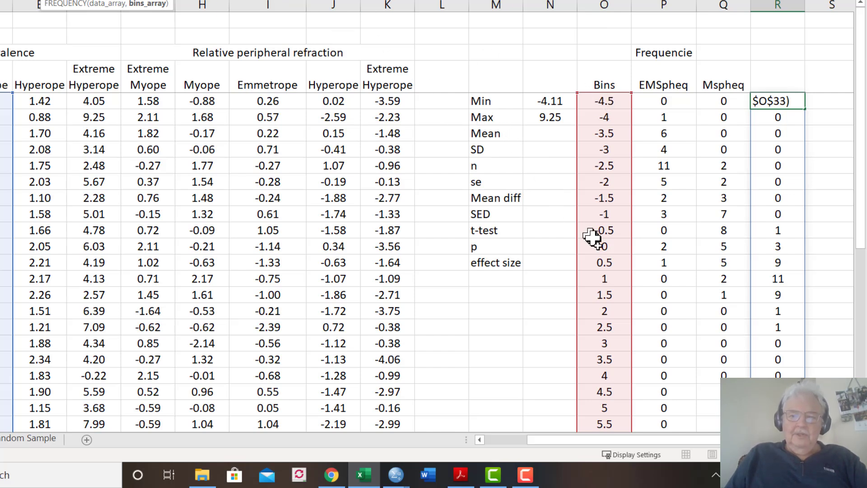
left_click_drag(862, 244, 862, 326)
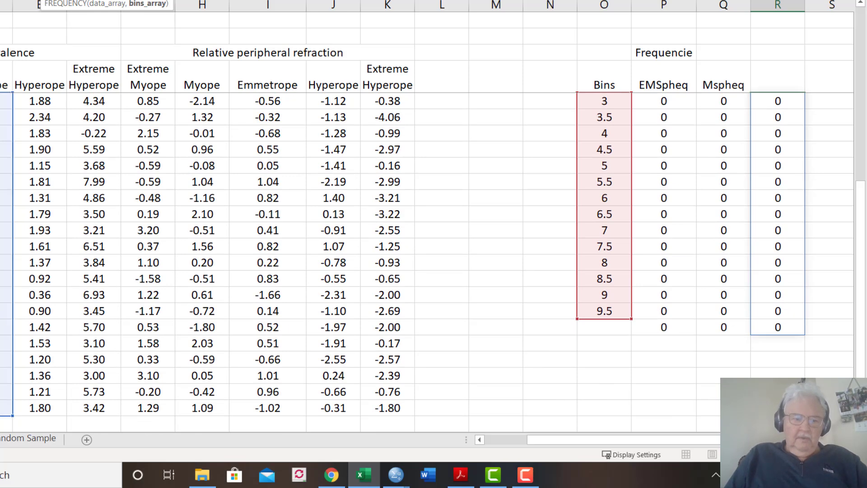
left_click_drag(861, 242, 859, 3)
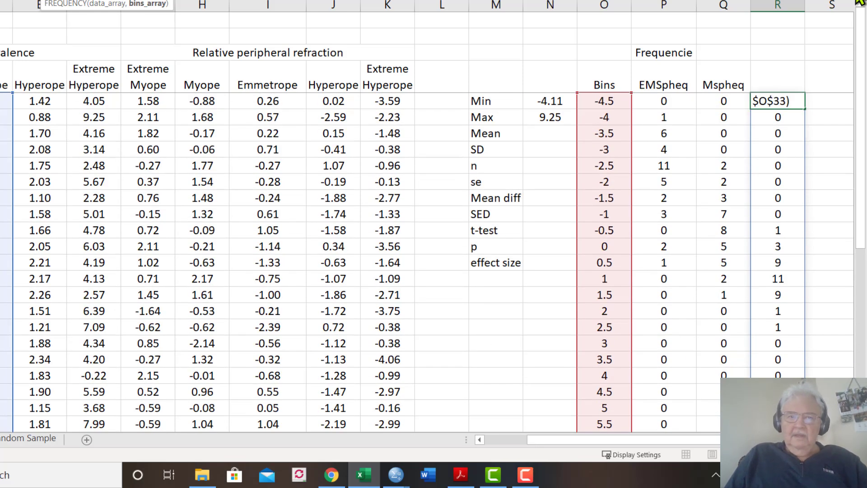
key("Return")
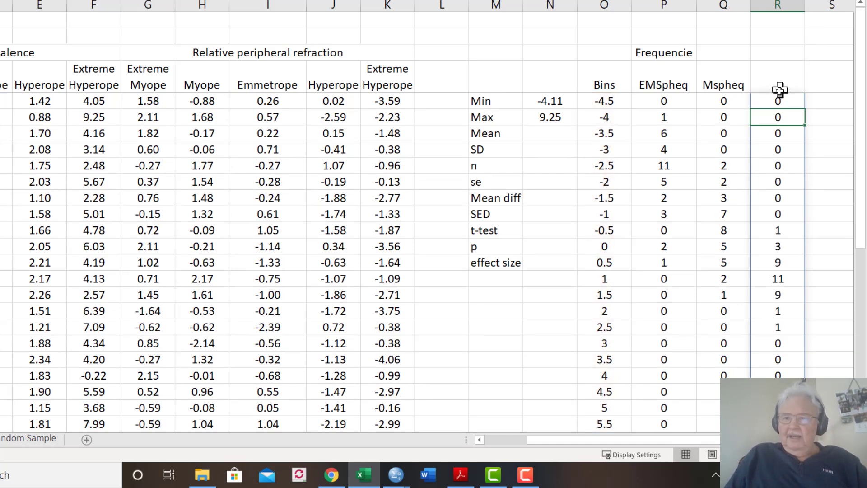
Copy the FREQUENCY formula from R5 into S5 for the Hyperope group and check its data and bins ranges
key("ctrl+c")
left_click(836, 105)
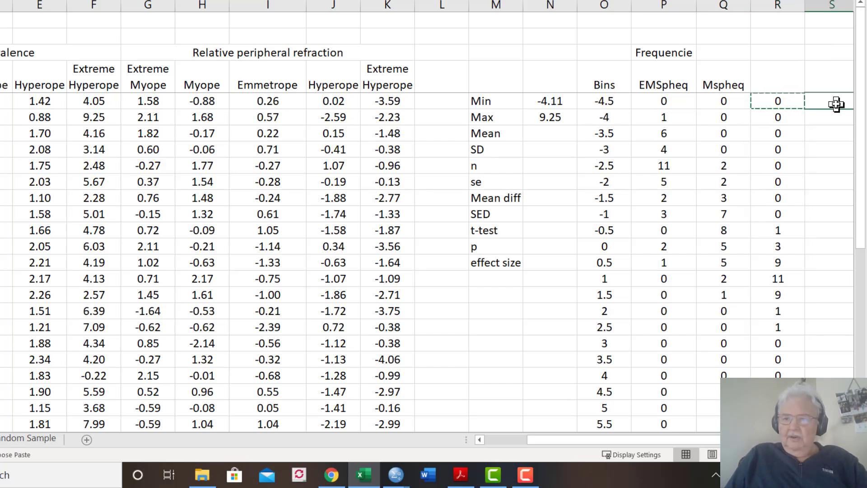
key("ctrl+v")
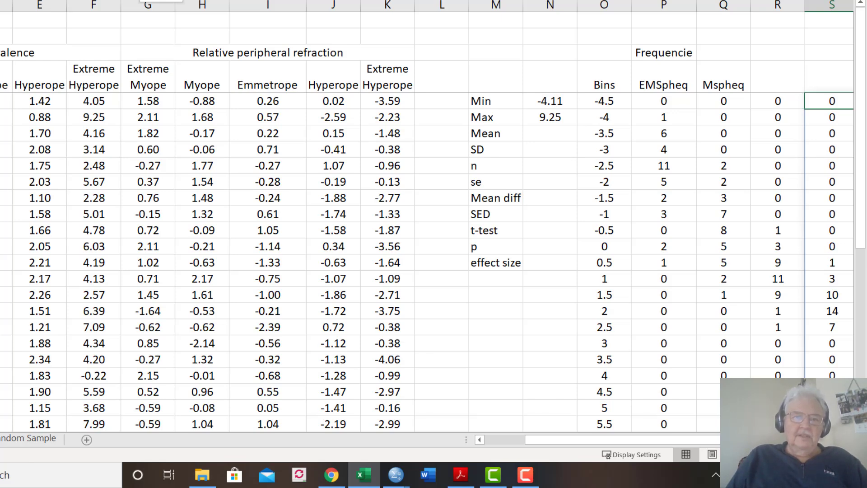
key("F2")
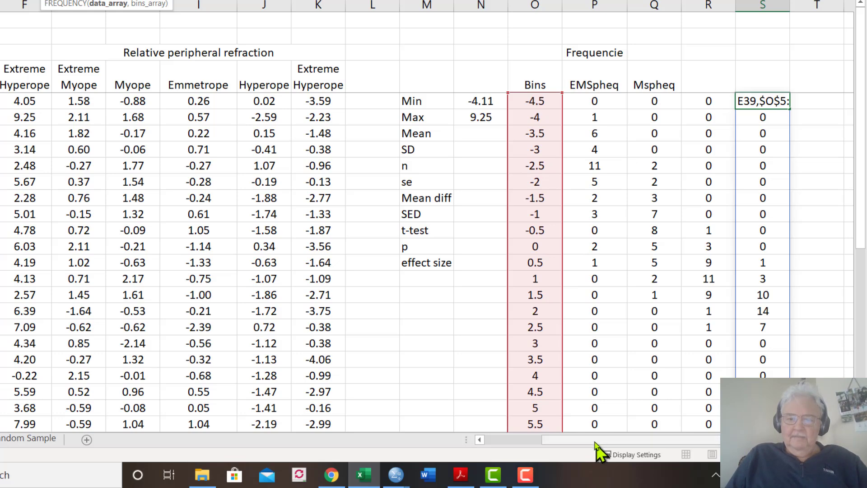
left_click_drag(589, 439, 536, 440)
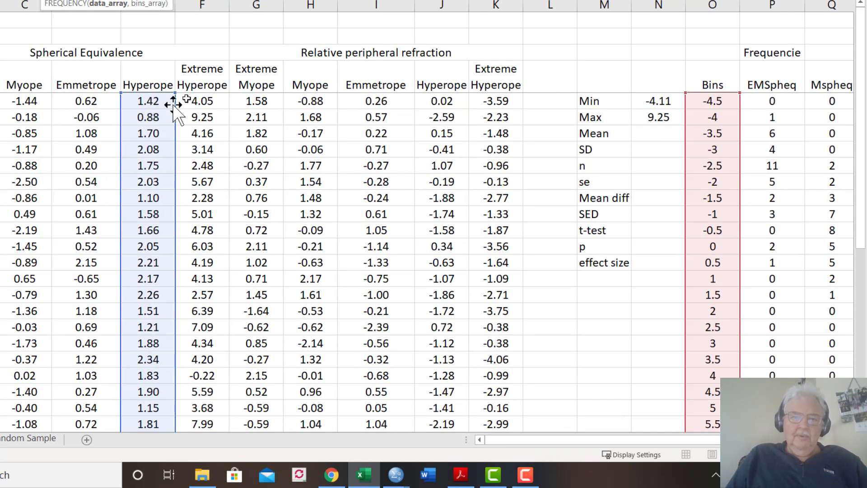
left_click(209, 82)
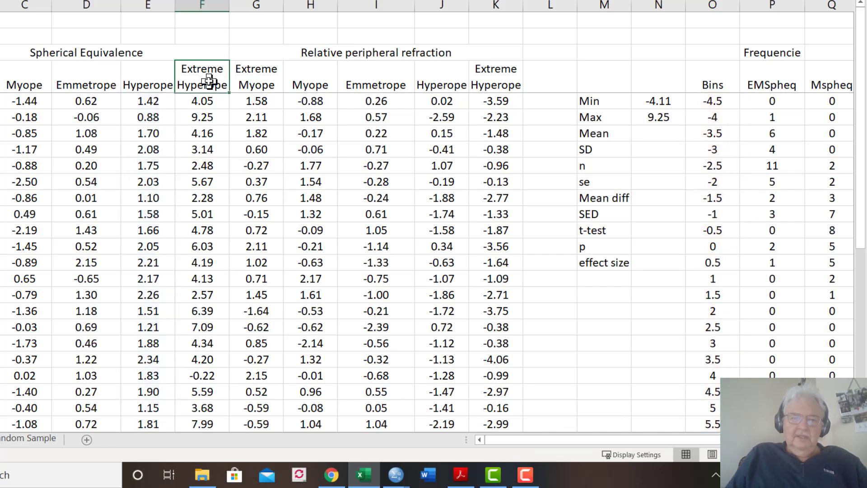
key("shift+Right")
key("shift+Right")
key("shift+Right")
key("shift+Right")
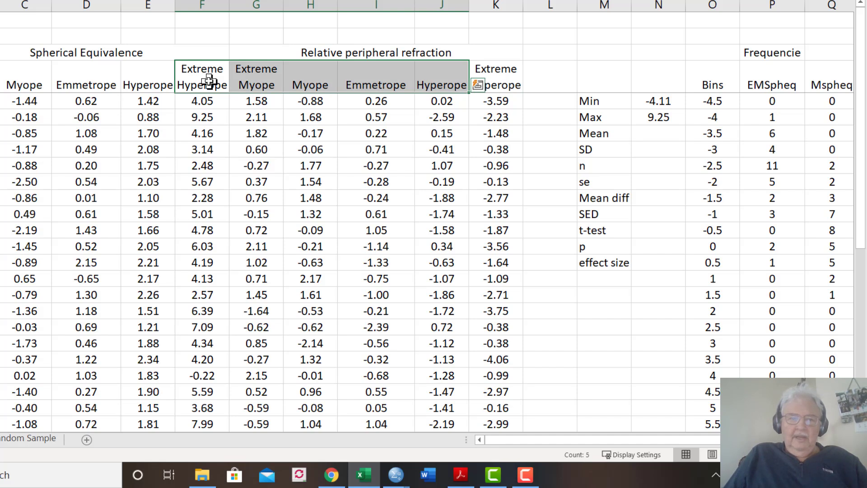
Copy the group headings from D4:K4, Emmetrope through the last Extreme Hyperope, into the frequency table starting at R4
key("Left")
key("Left")
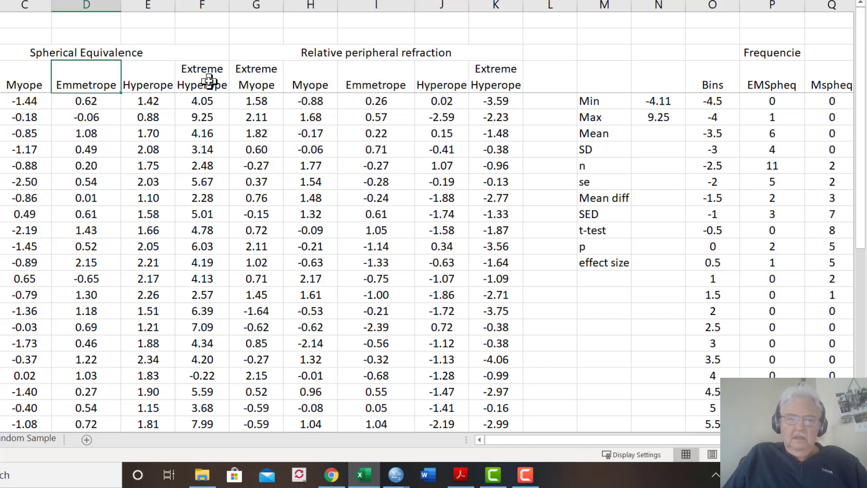
key("shift+Right")
key("shift+Right")
key("shift+Right")
key("shift+Right")
key("shift+Right")
key("shift+Right")
key("shift+Right")
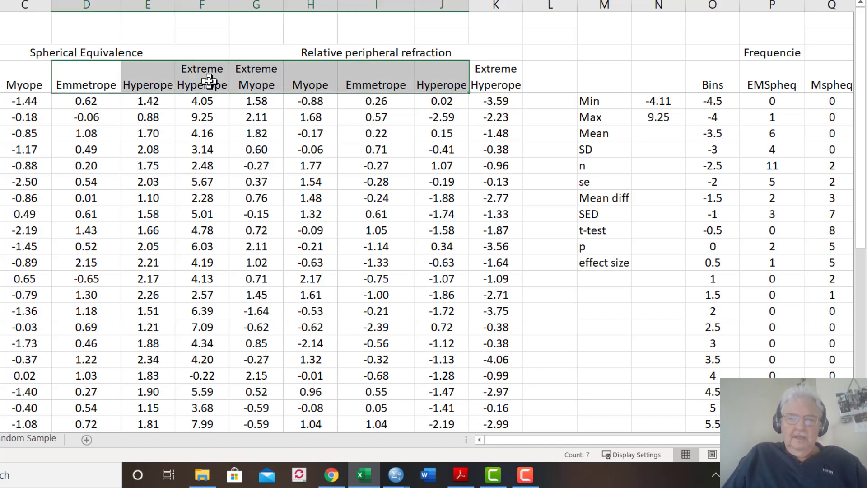
key("ctrl+c")
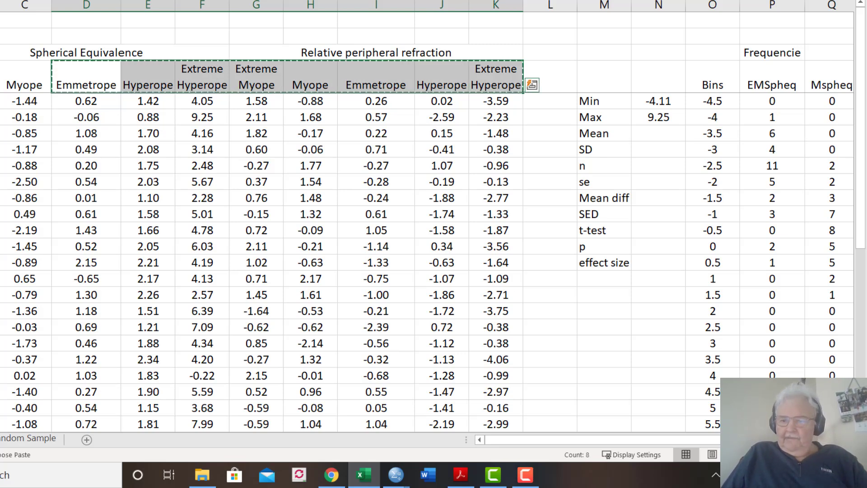
scroll(718, 105, "right", 4)
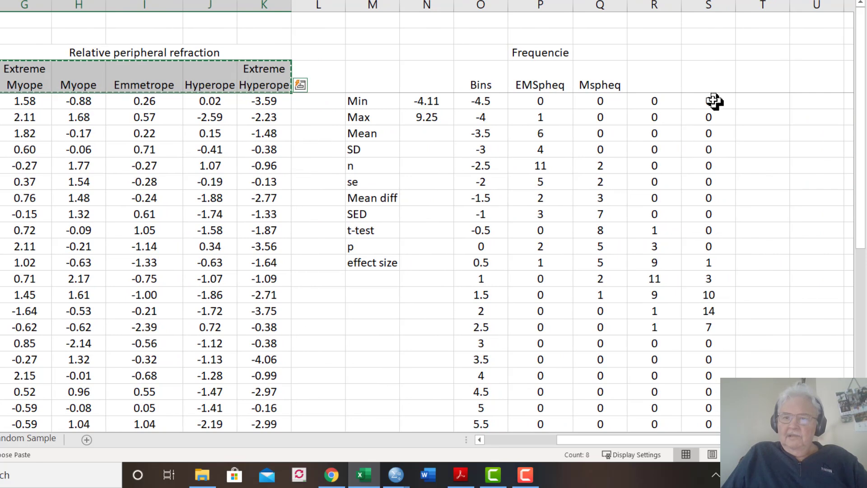
left_click(662, 86)
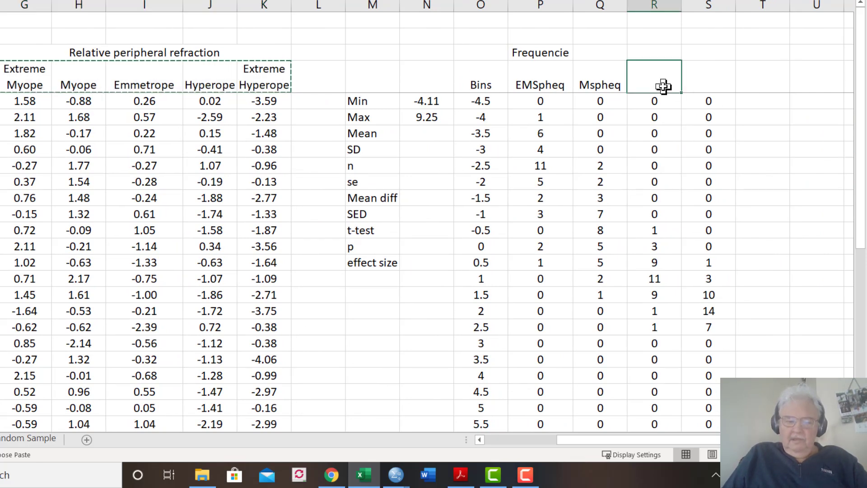
key("ctrl+v")
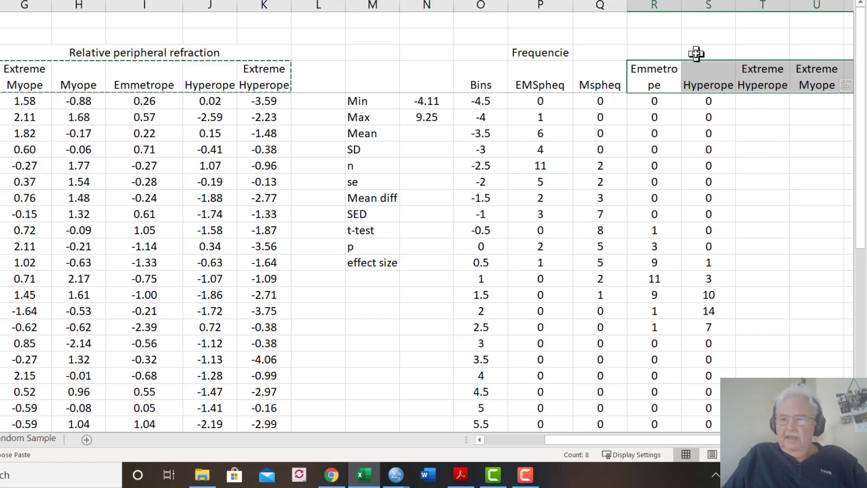
Enter the heading "Relative refraction" in U3, above the second Extreme Myope column of the frequency table
left_click(752, 51)
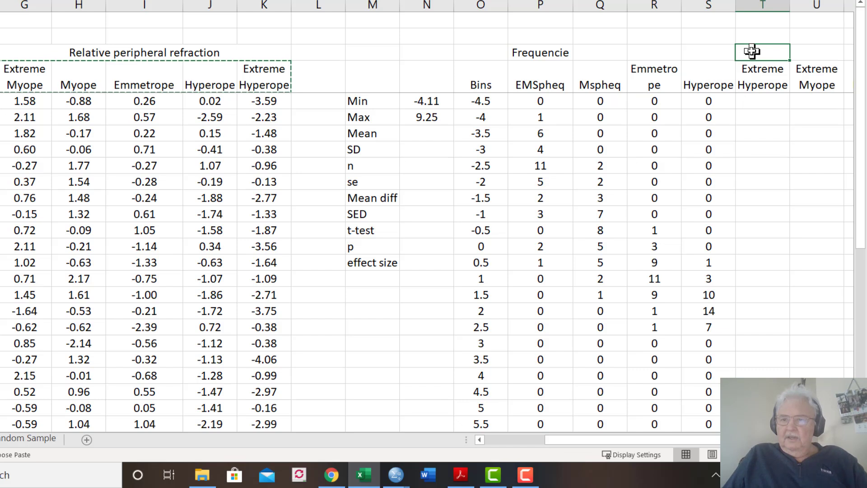
left_click(804, 54)
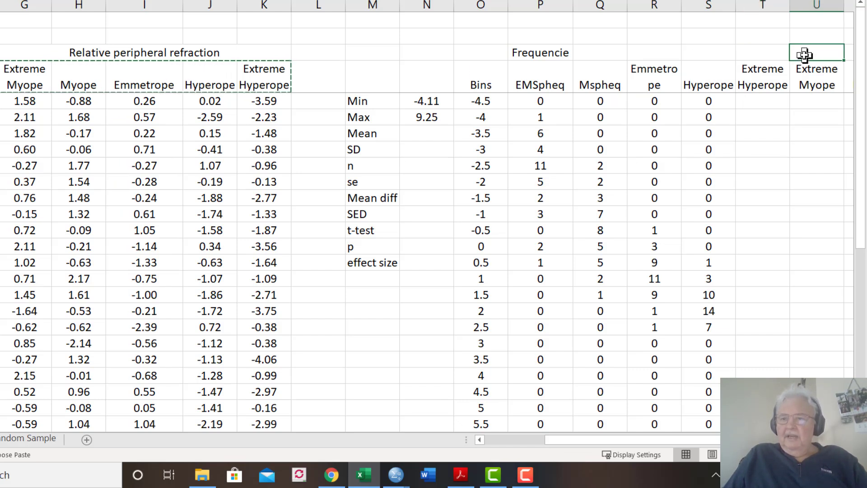
type("R")
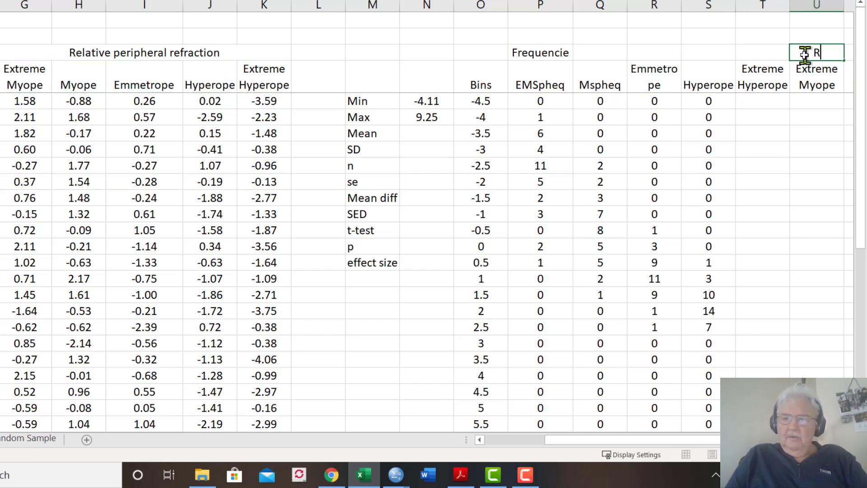
type("elative refraction")
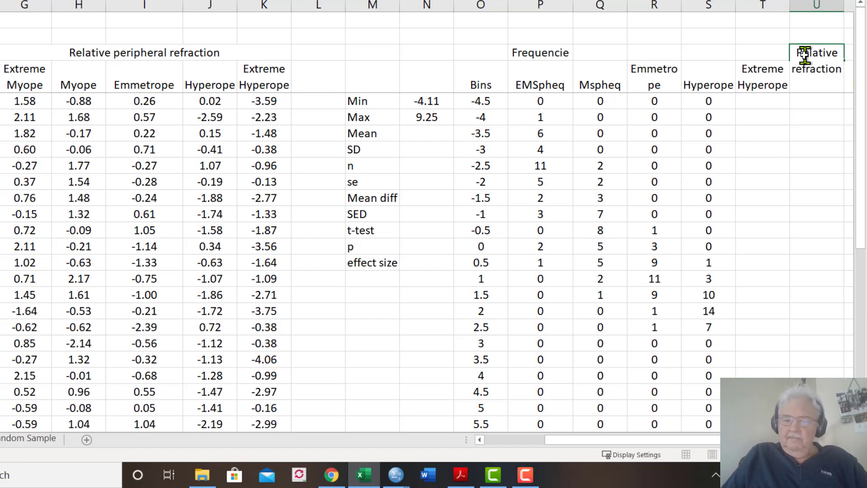
key("Return")
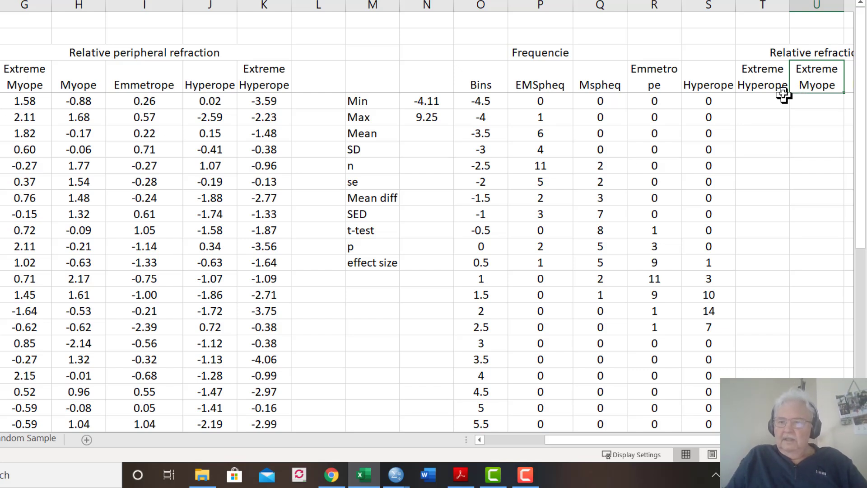
Copy the Hyperope FREQUENCY formula from S5 into T5 and extend it across the relative refraction columns to Y5
left_click(758, 105)
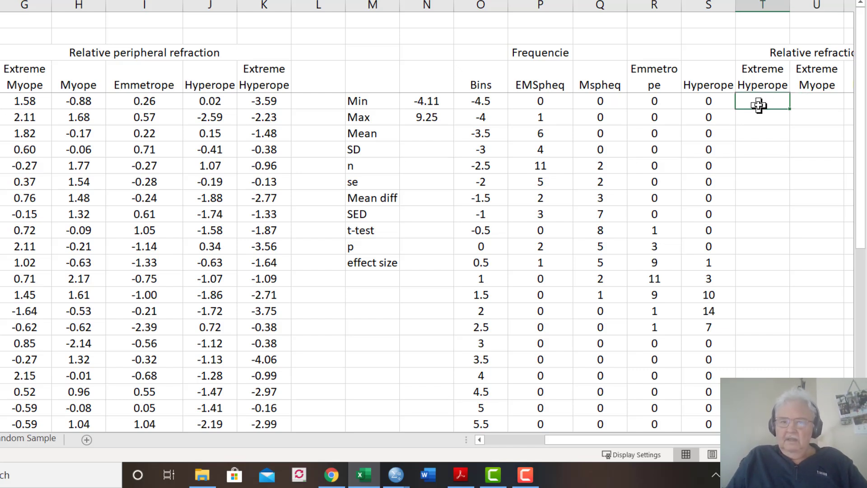
left_click(712, 102)
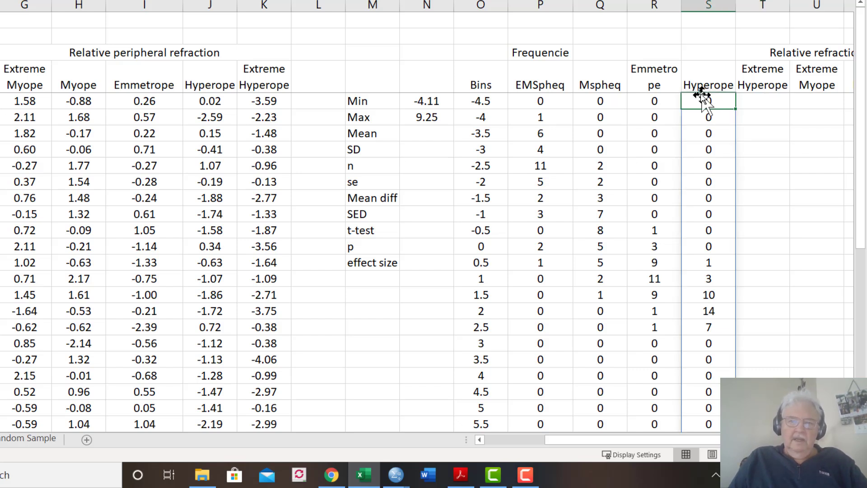
left_click(704, 139)
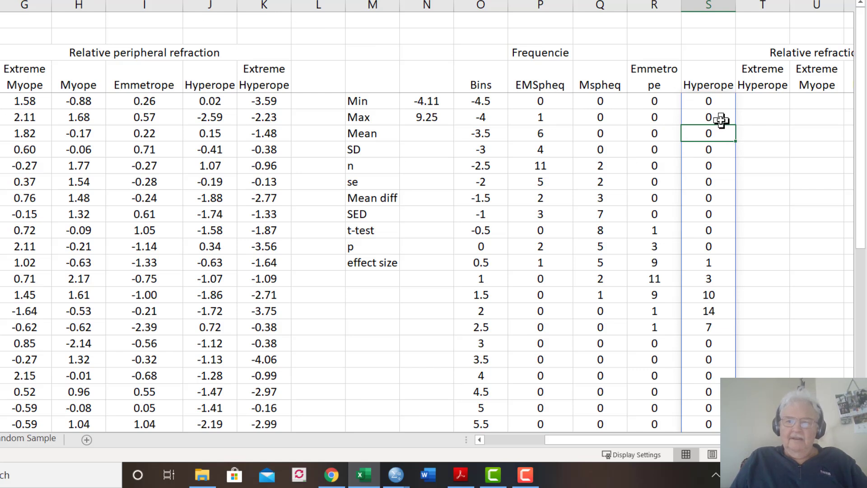
key("Up")
key("Up")
key("Up")
key("Down")
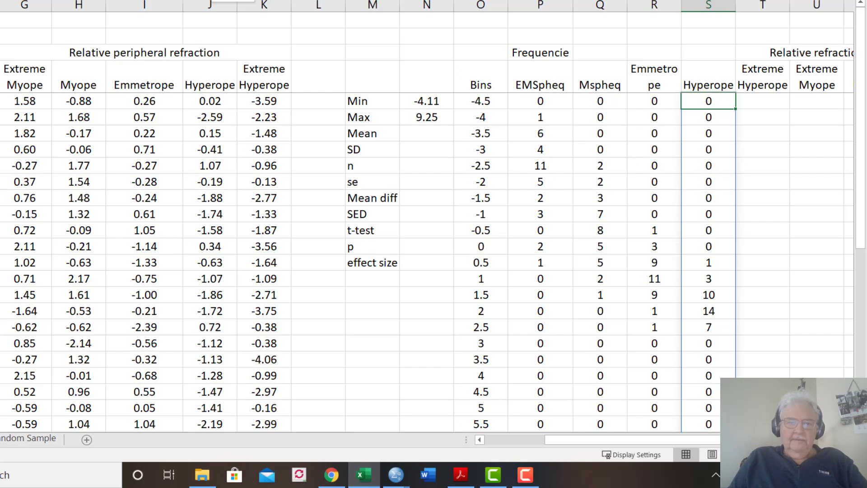
key("ctrl+c")
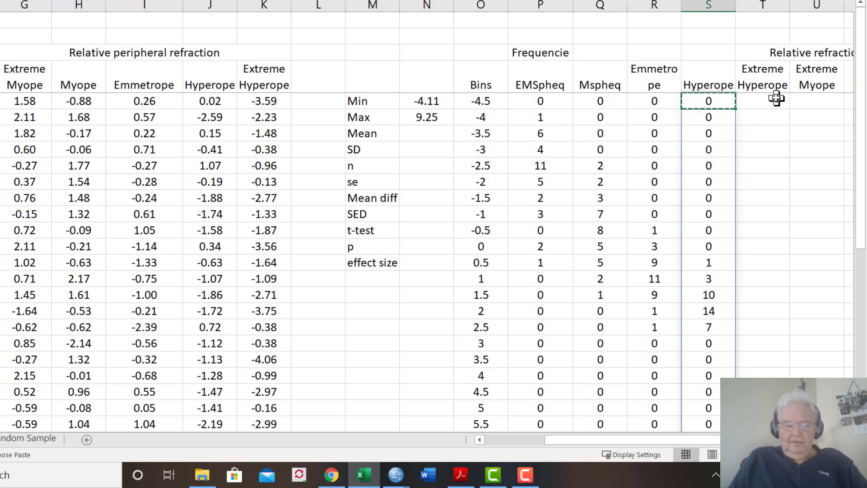
left_click(752, 104)
key("ctrl+v")
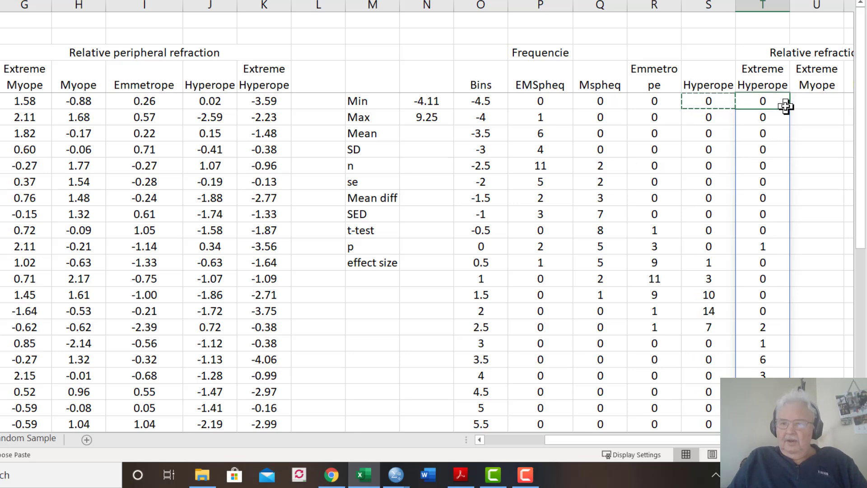
left_click_drag(787, 110, 758, 110)
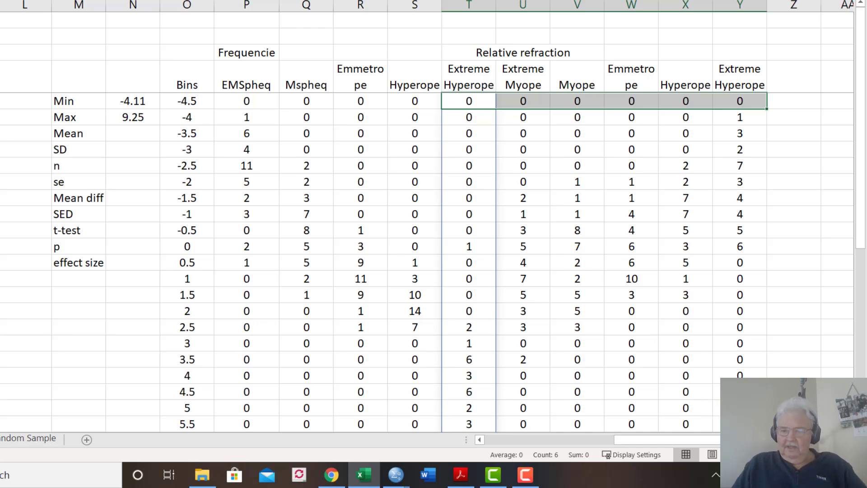
Insert a scatter chart with smooth lines and markers from the Bins and EMSpheq columns, O4:P33
scroll(510, 321, "right", 3)
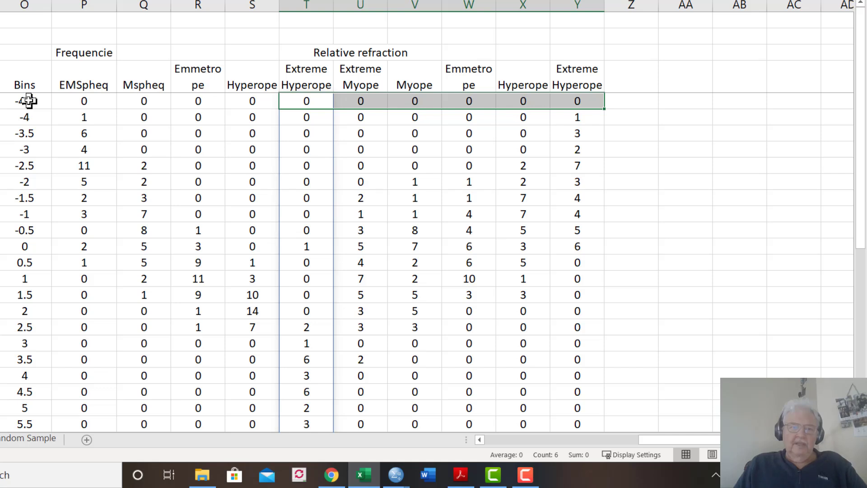
left_click(27, 85)
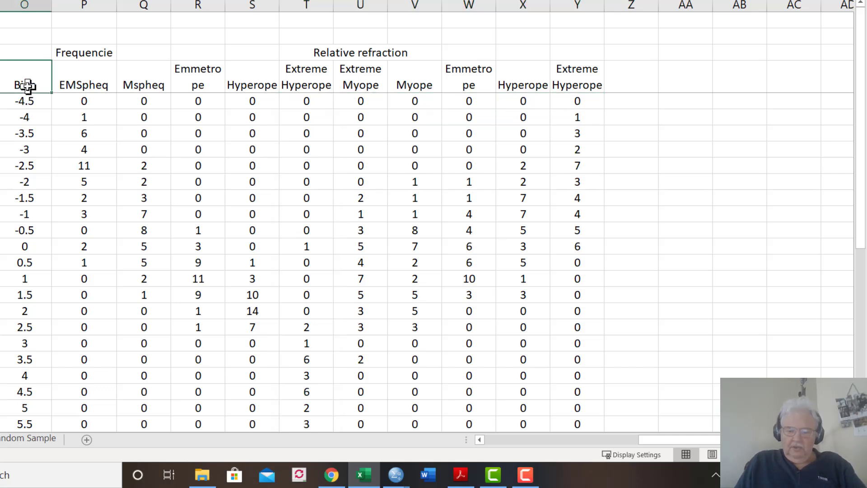
key("ctrl+shift+Down")
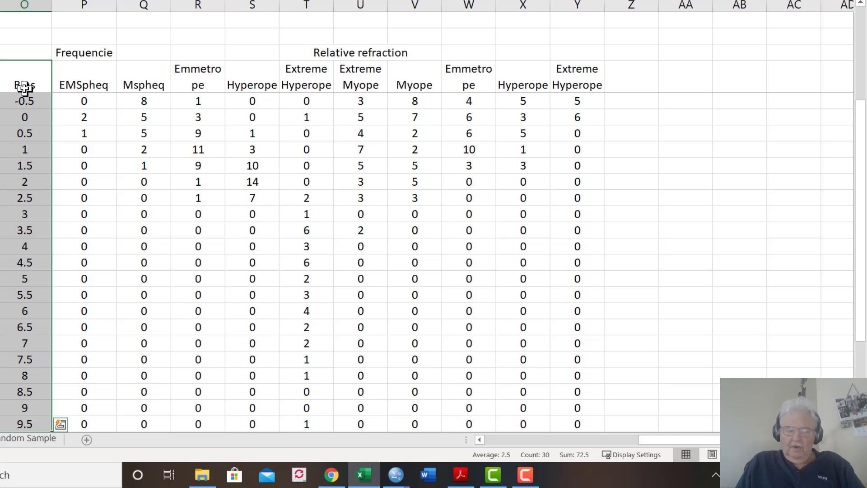
key("shift+Right")
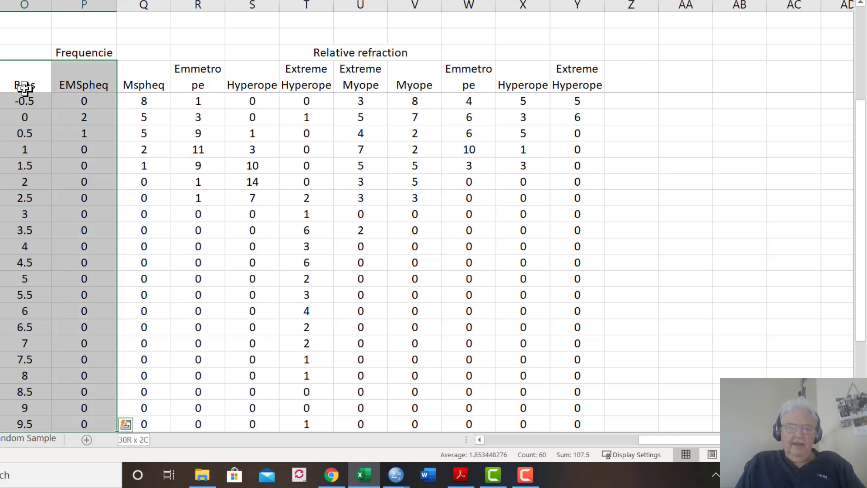
left_click_drag(860, 116, 862, 37)
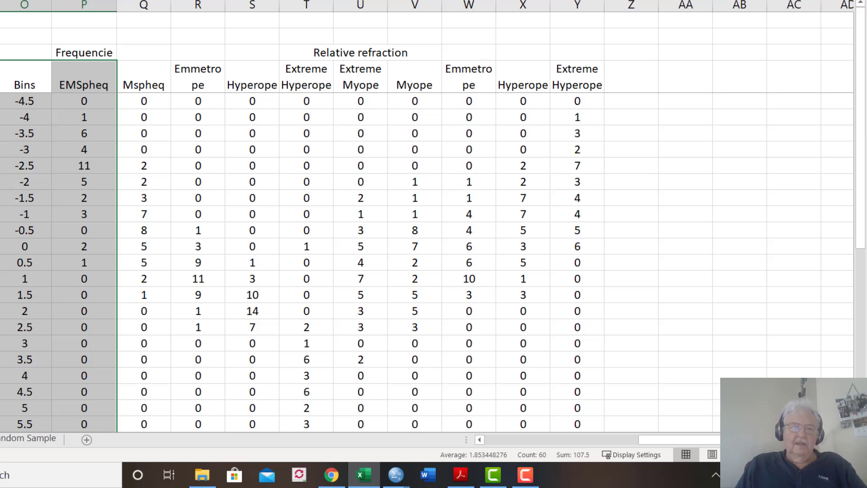
key("alt+n")
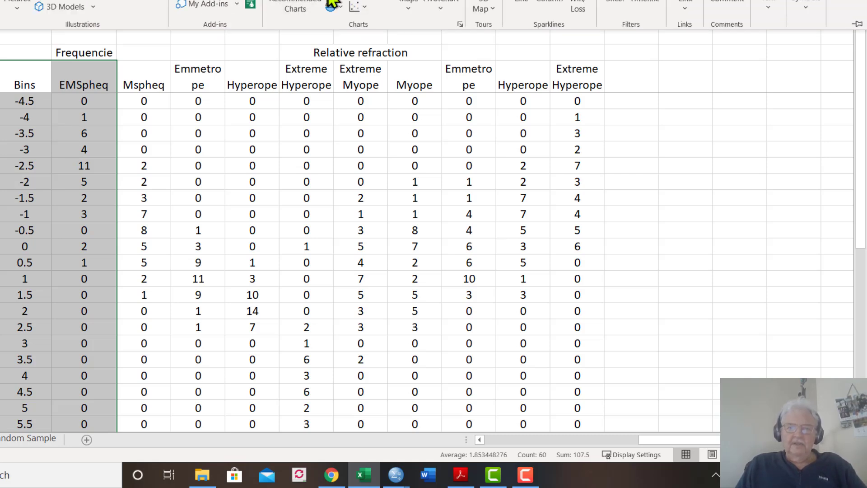
left_click(355, 7)
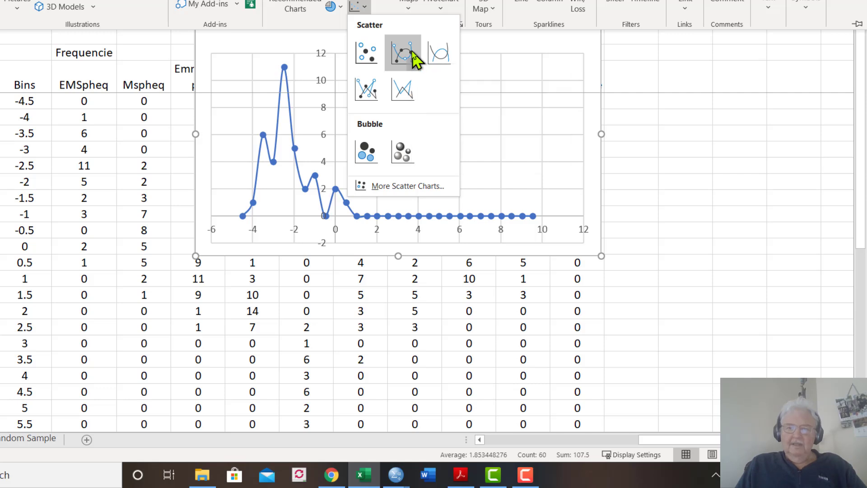
left_click(413, 54)
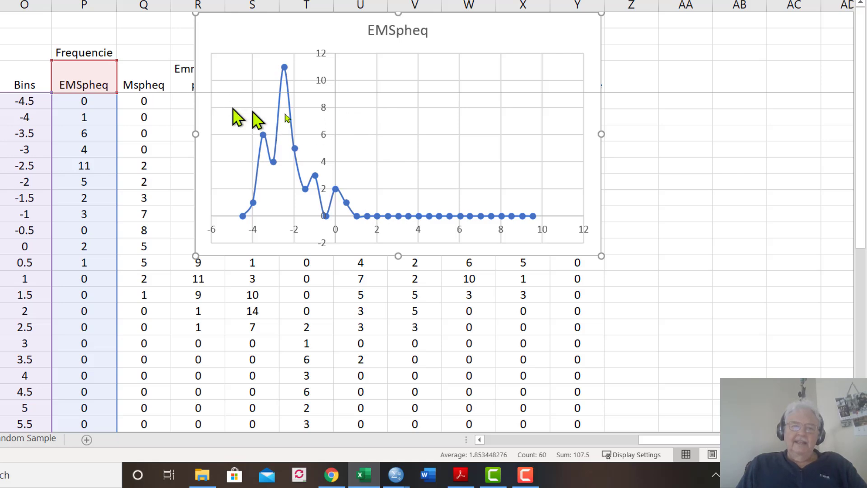
Add a second series to the frequency chart, named from Q4 (Mspheq), with X values from the bins in O5:O33
right_click(361, 113)
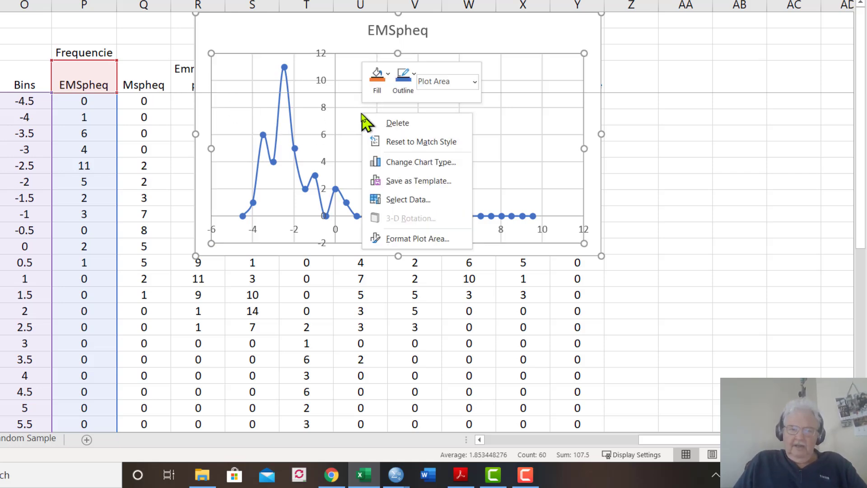
left_click(403, 199)
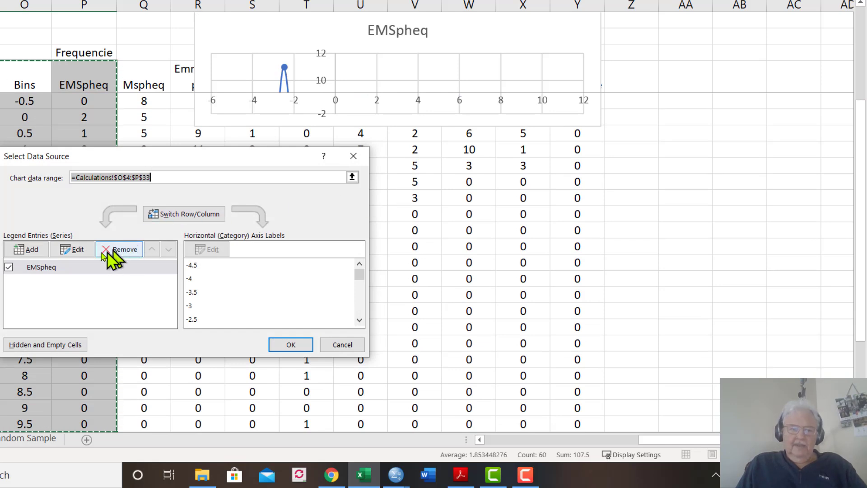
left_click(33, 251)
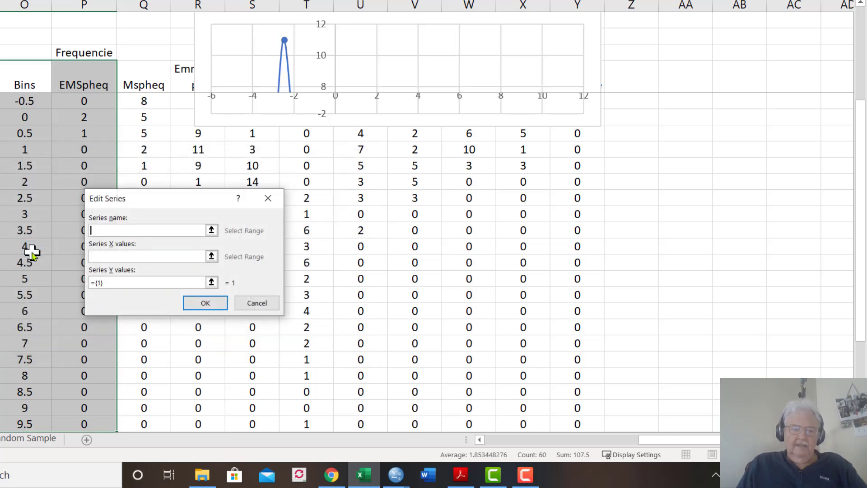
left_click(144, 84)
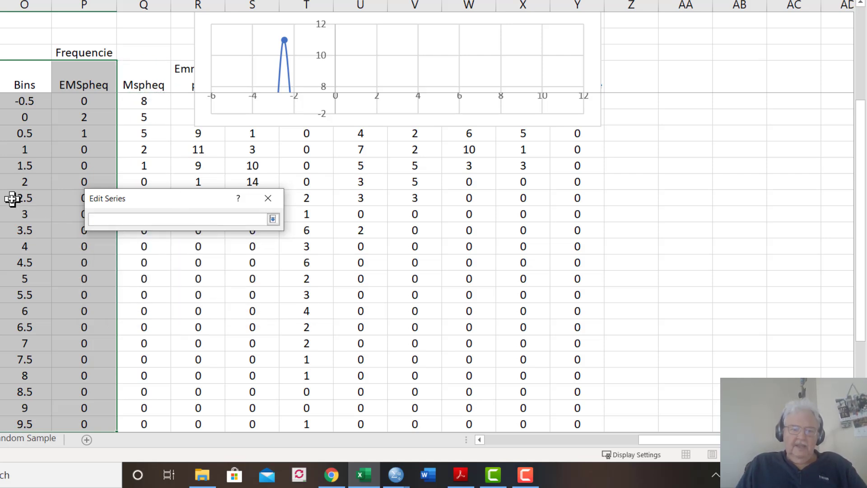
left_click(10, 107)
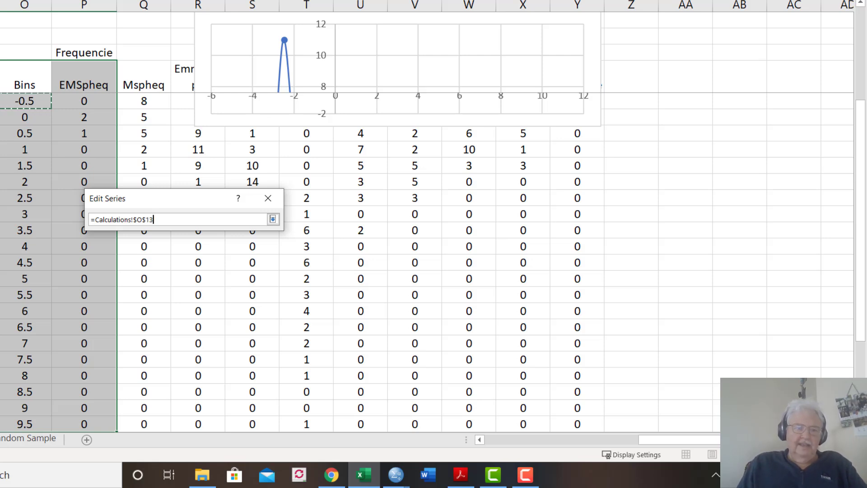
key("Up")
key("Up")
key("Up")
key("Up")
key("Up")
key("Up")
key("Up")
key("Up")
key("Up")
key("Up")
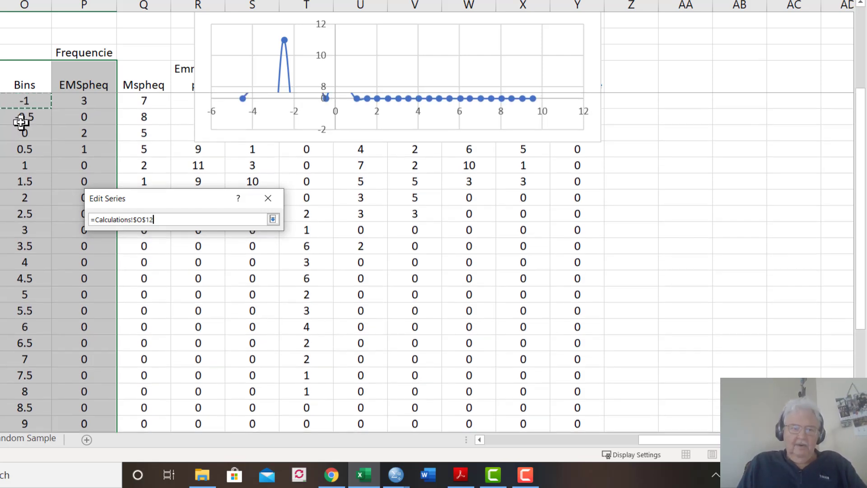
key("Up")
key("Up")
key("Down")
key("Down")
key("Down")
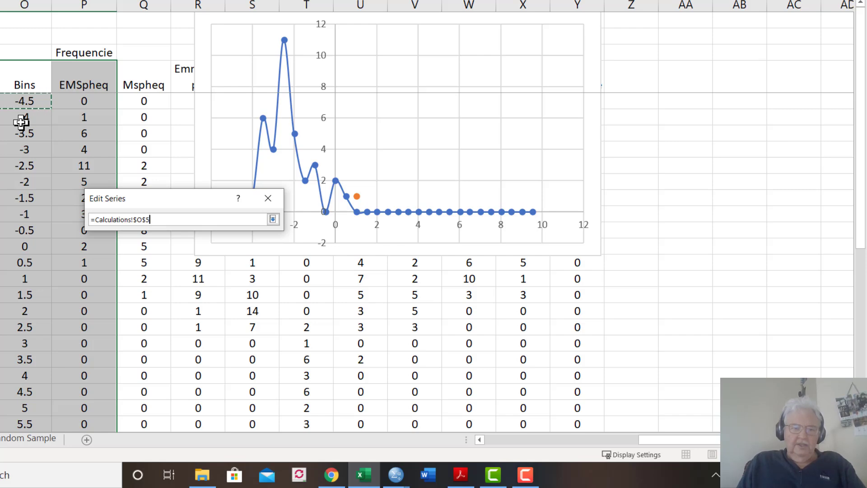
key("ctrl+shift+Down")
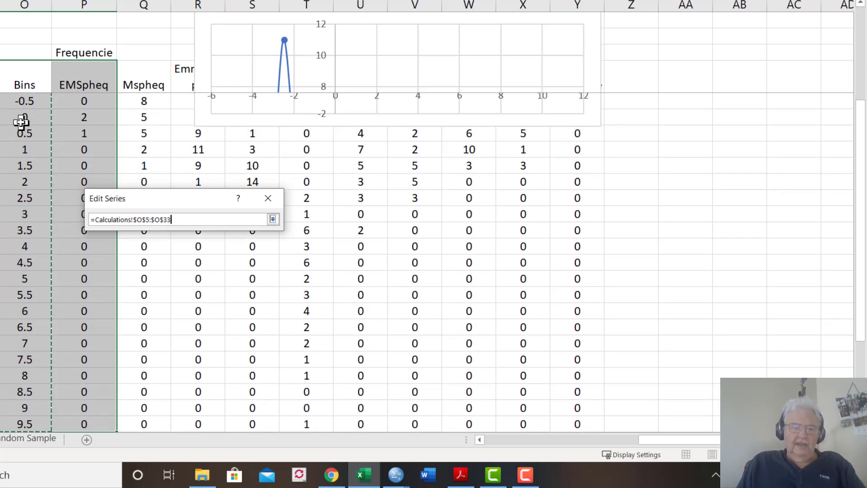
left_click(273, 220)
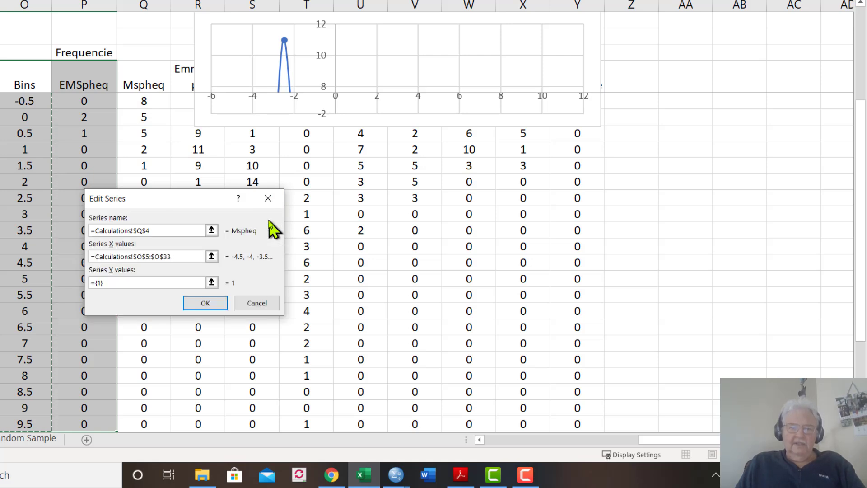
Set the Mspheq series' Y values to Q5:Q33 and apply the chart's data source changes
left_click(211, 282)
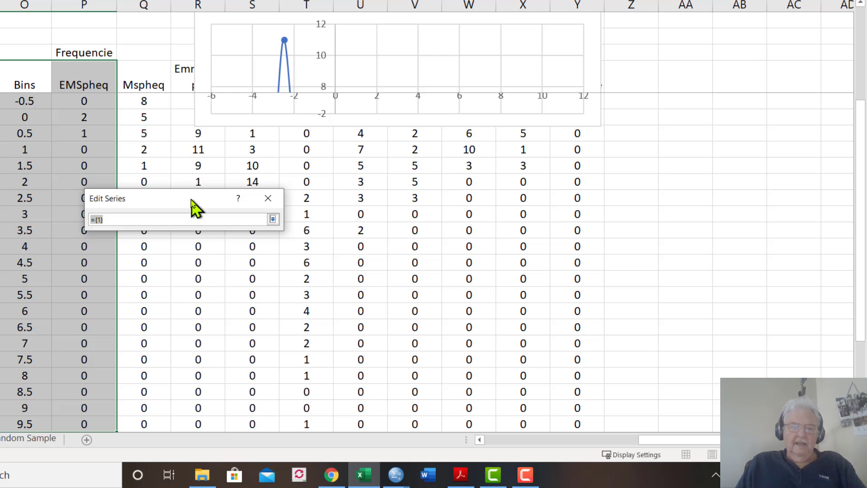
left_click(155, 111)
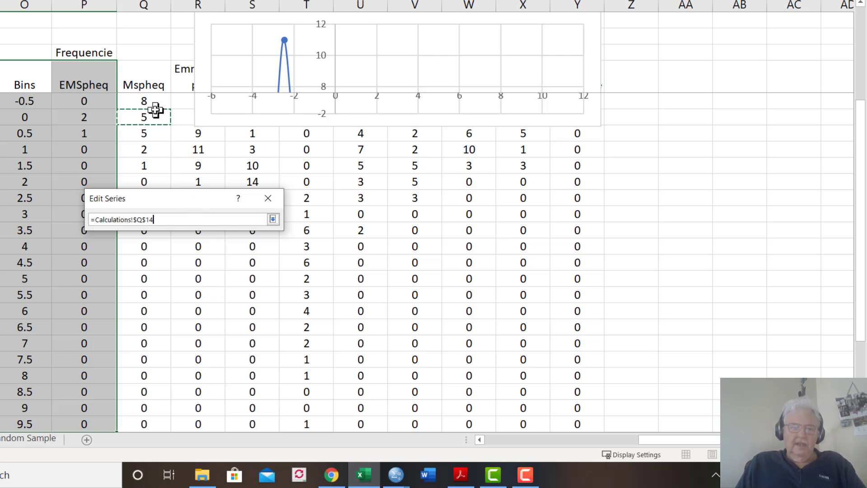
key("Up")
key("Up")
key("Up")
key("Up")
key("Up")
key("Up")
key("Up")
key("Up")
key("Up")
key("Up")
key("Up")
key("Up")
key("Up")
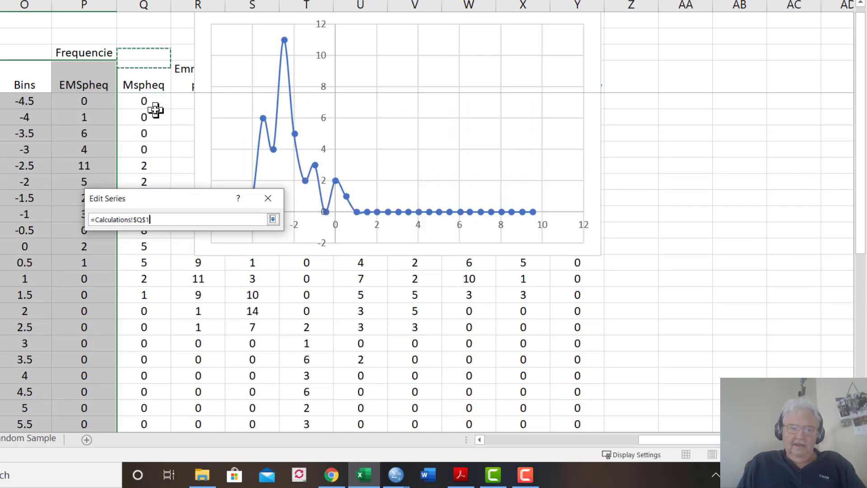
key("Down")
key("Down")
key("Down")
key("Down")
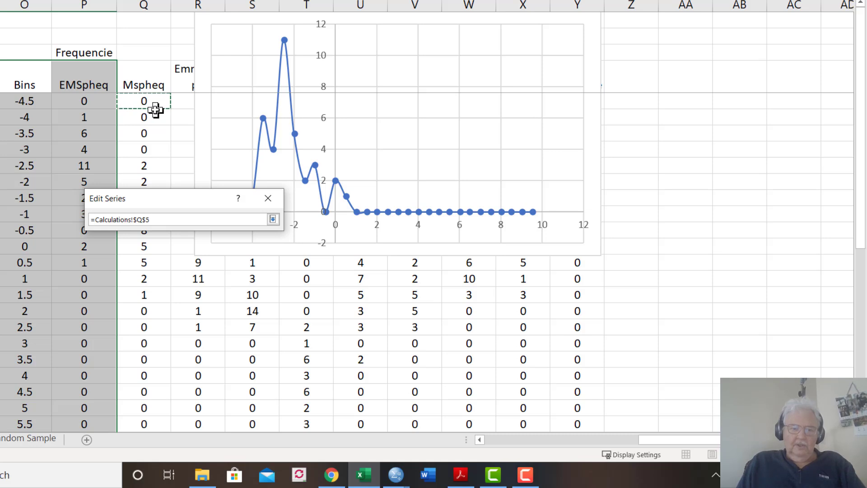
key("ctrl+shift+Down")
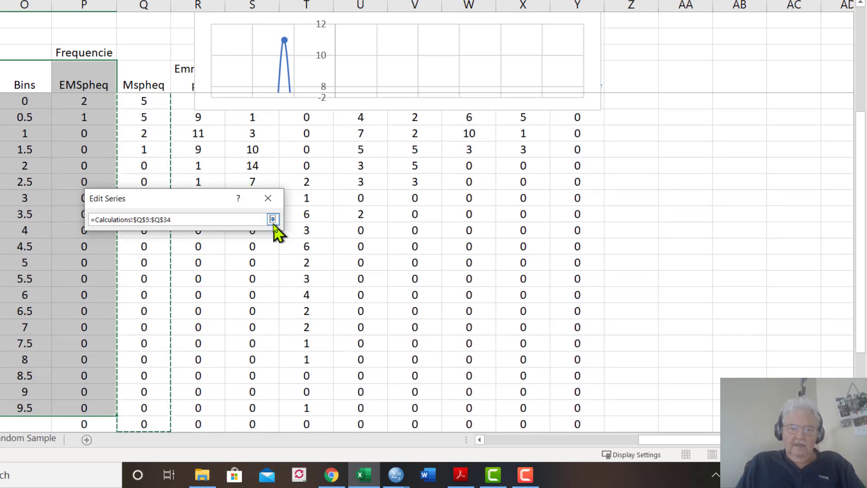
key("shift+Up")
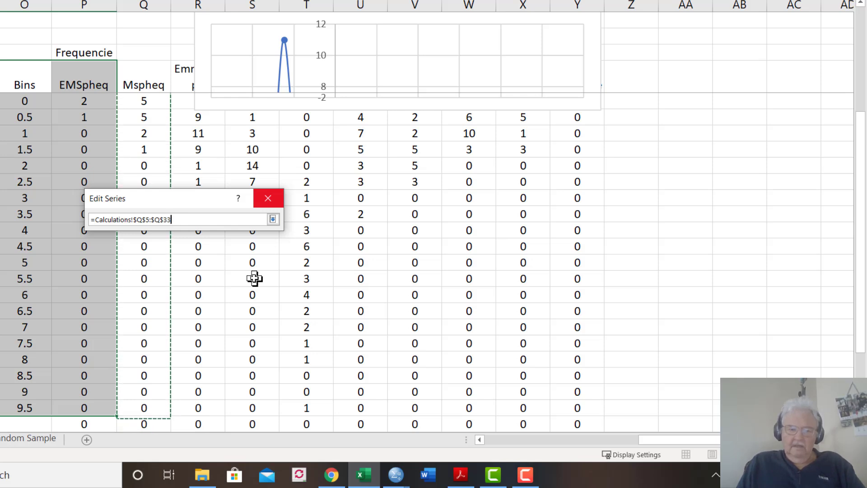
left_click(273, 219)
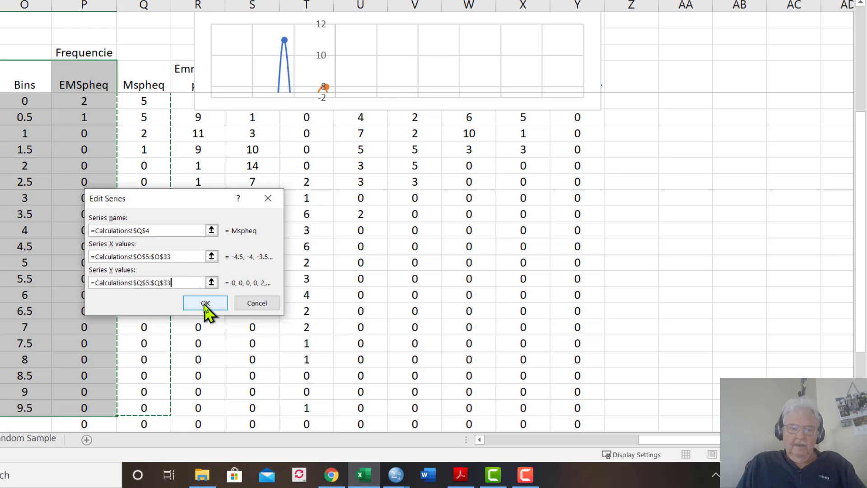
left_click(205, 304)
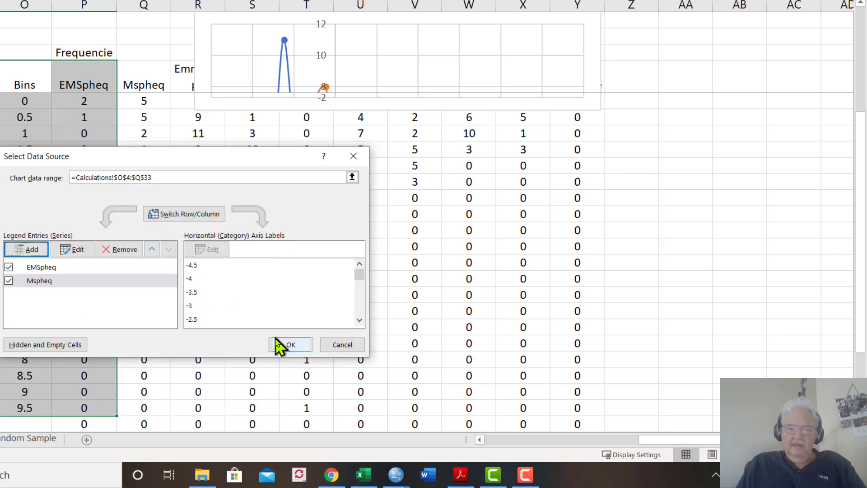
left_click(291, 344)
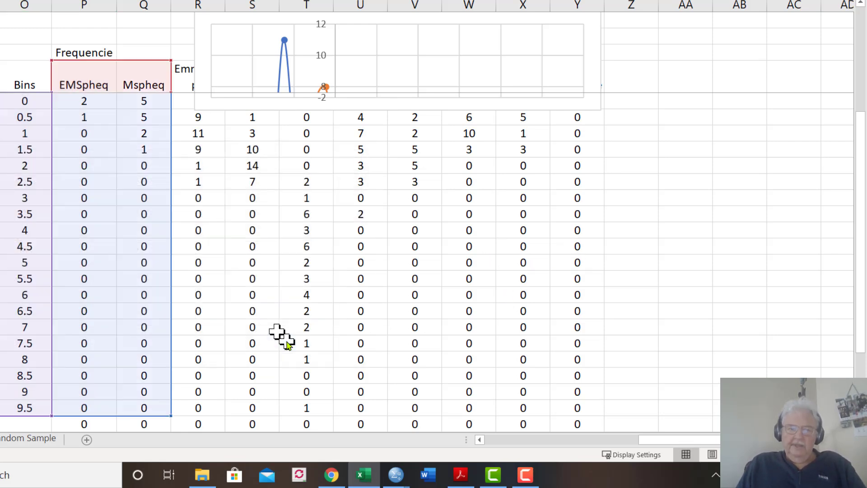
Delete the smooth-line scatter chart of the EMSpheq and Mspheq frequencies
left_click(696, 162)
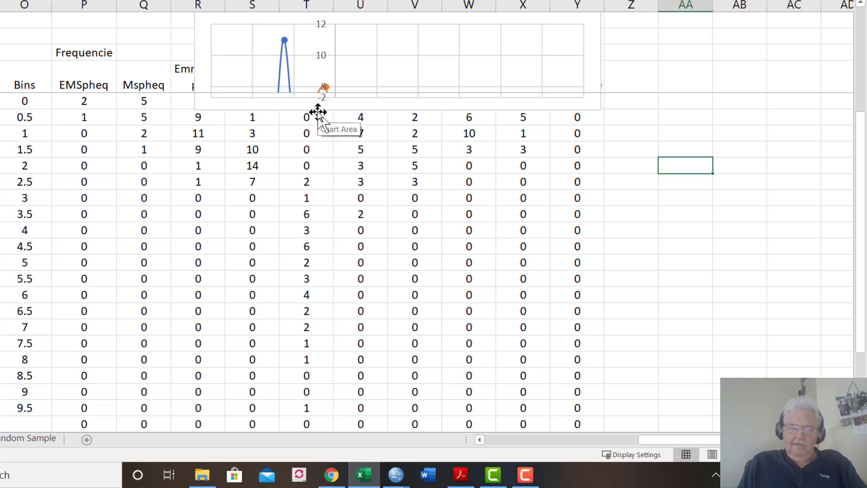
key("Up")
key("Up")
key("Up")
key("Up")
key("Up")
key("Up")
key("Up")
key("Up")
key("Up")
key("Up")
key("Up")
key("Up")
key("Up")
key("Up")
key("Up")
key("Up")
key("Up")
key("Up")
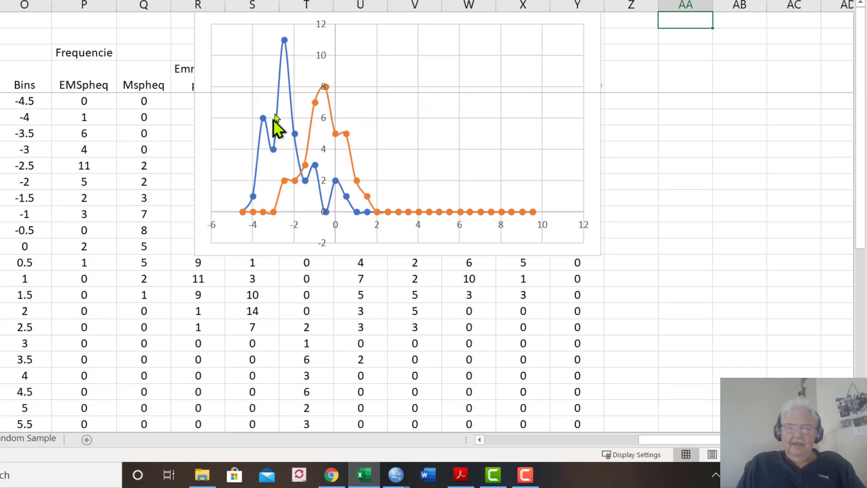
mouse_move(285, 53)
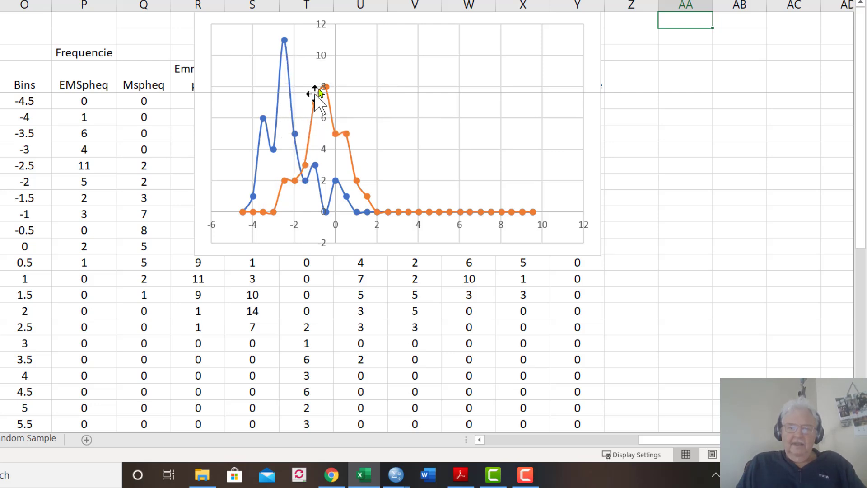
left_click(335, 205)
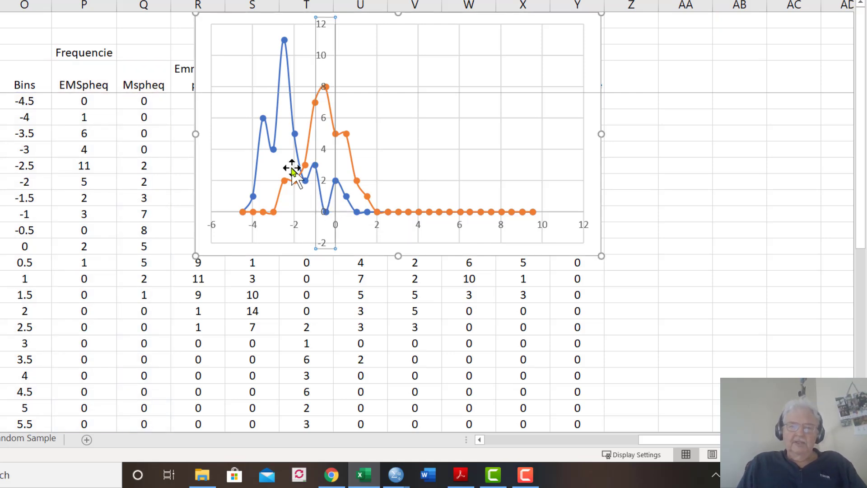
left_click(192, 112)
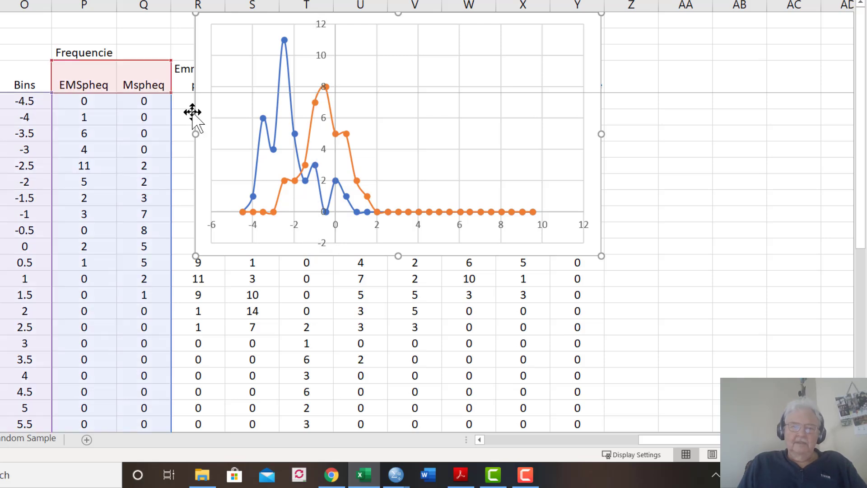
left_click(607, 55)
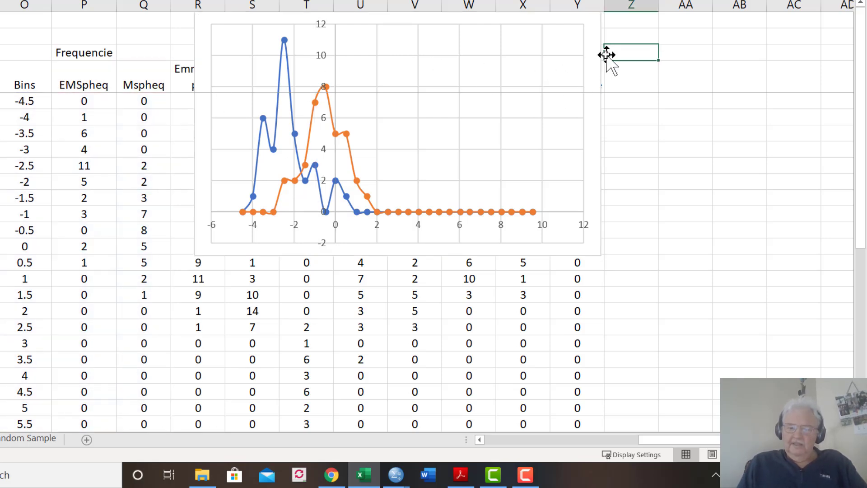
left_click(591, 59)
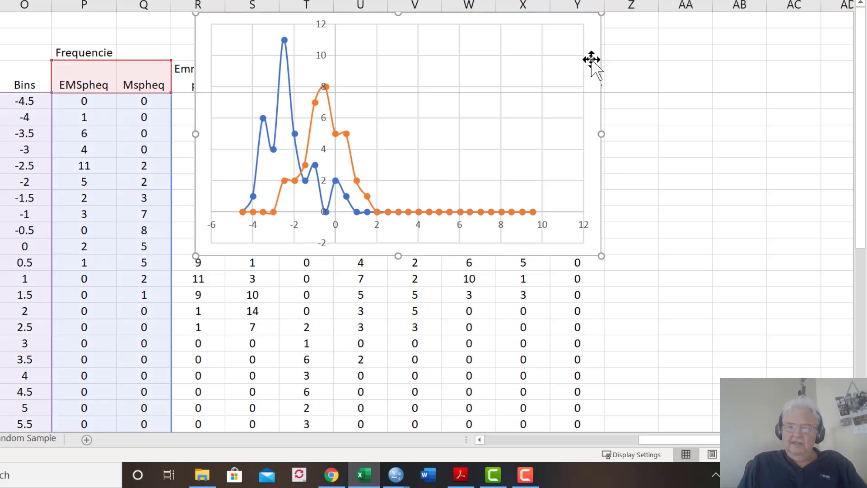
key("Delete")
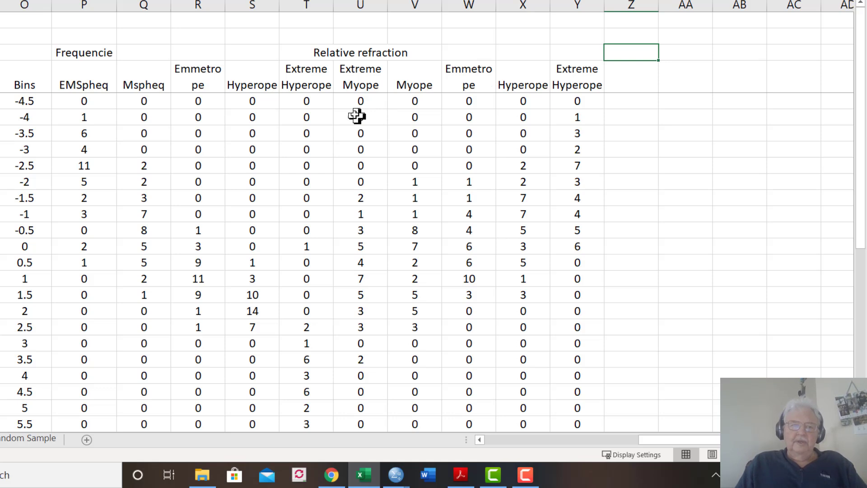
Insert a scatter chart with straight lines from O4:T33 and move it over the relative refraction columns, clear of the source data
left_click(30, 80)
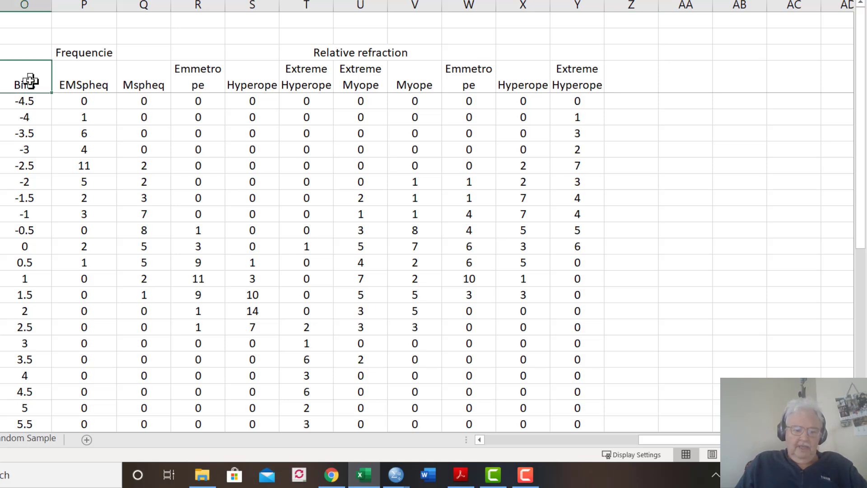
key("shift+Right")
key("shift+Right")
key("shift+Right")
key("shift+Right")
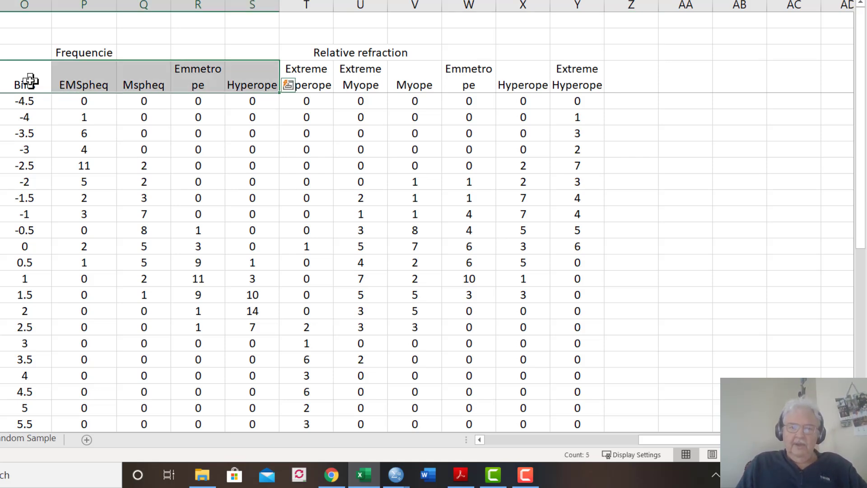
key("shift+Right")
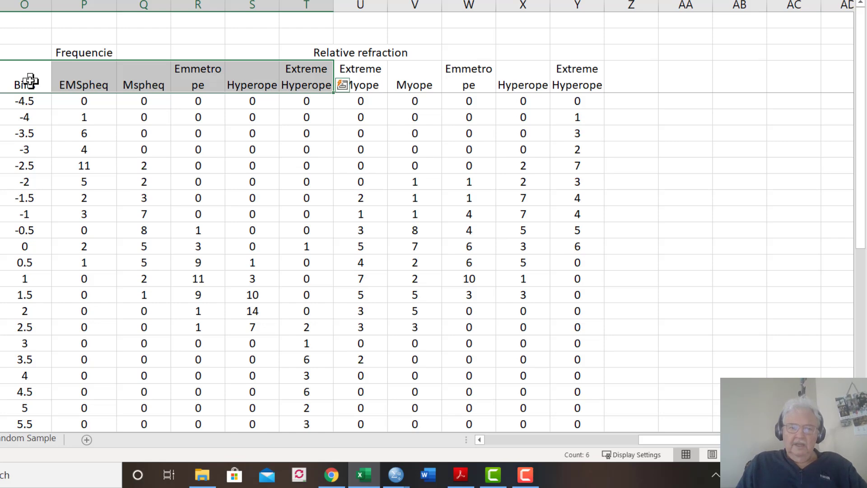
key("ctrl+shift+Down")
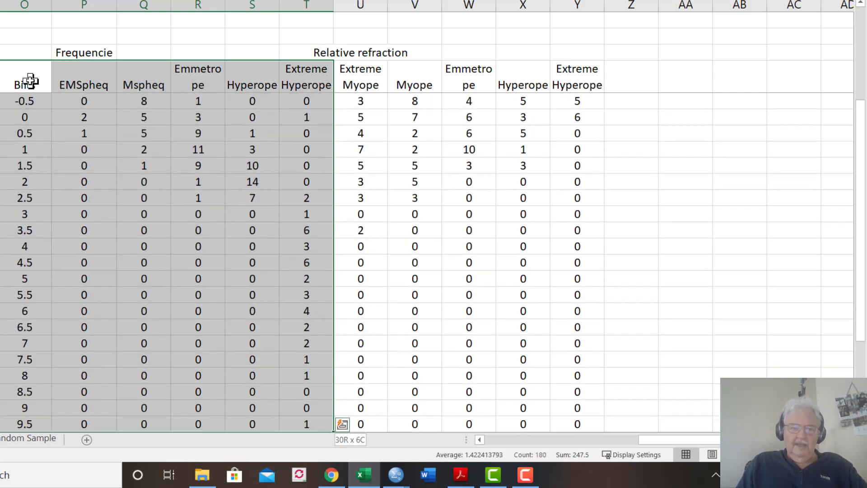
left_click_drag(861, 156, 864, 56)
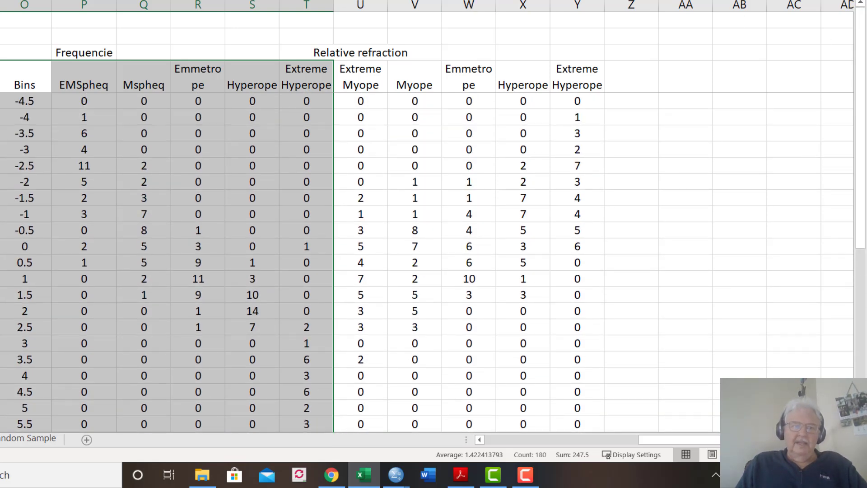
left_click(0, 0)
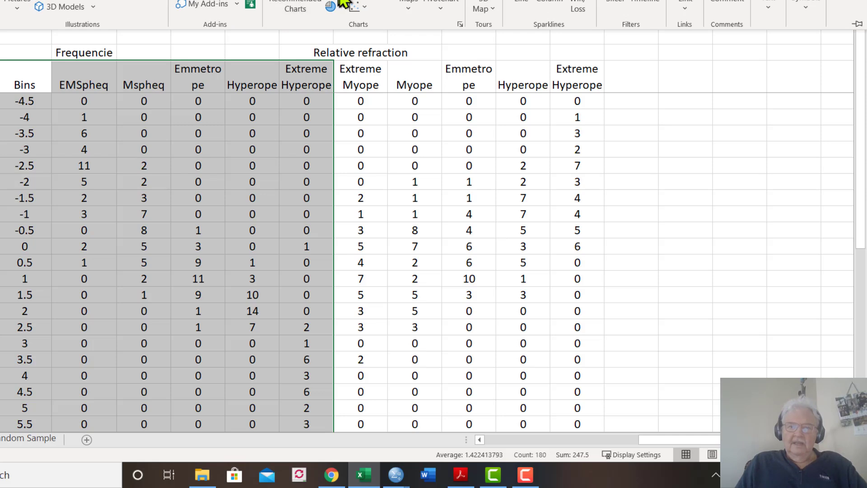
left_click(360, 8)
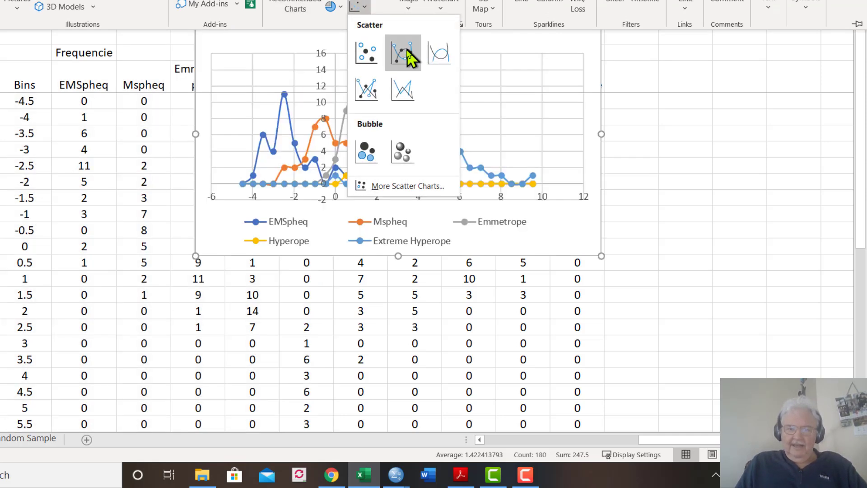
left_click(403, 93)
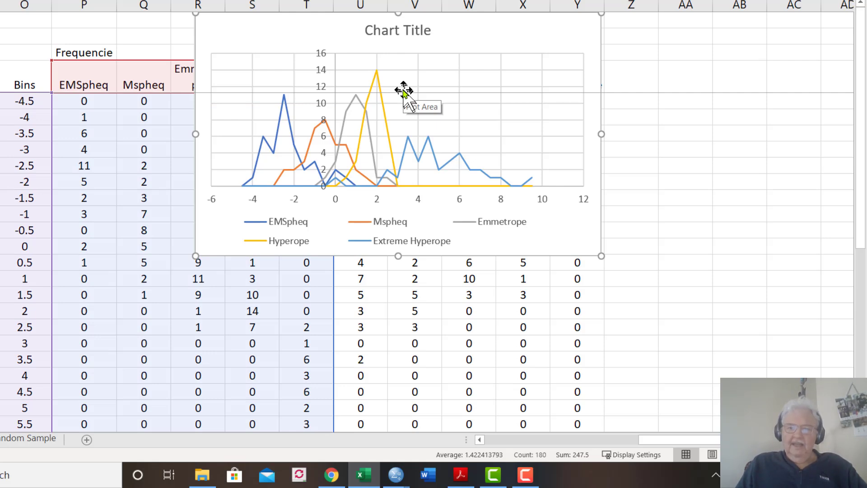
left_click_drag(337, 31, 528, 75)
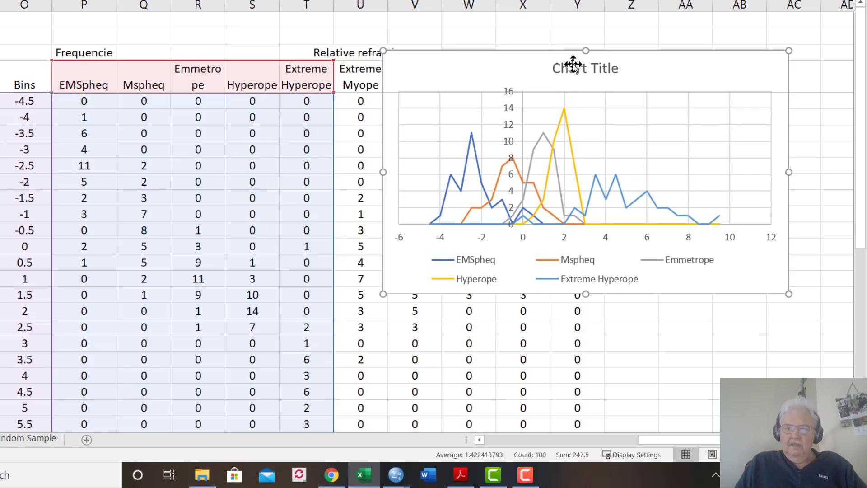
Delete the title of the straight-line scatter chart of the refractive group frequencies
left_click(572, 64)
key("Delete")
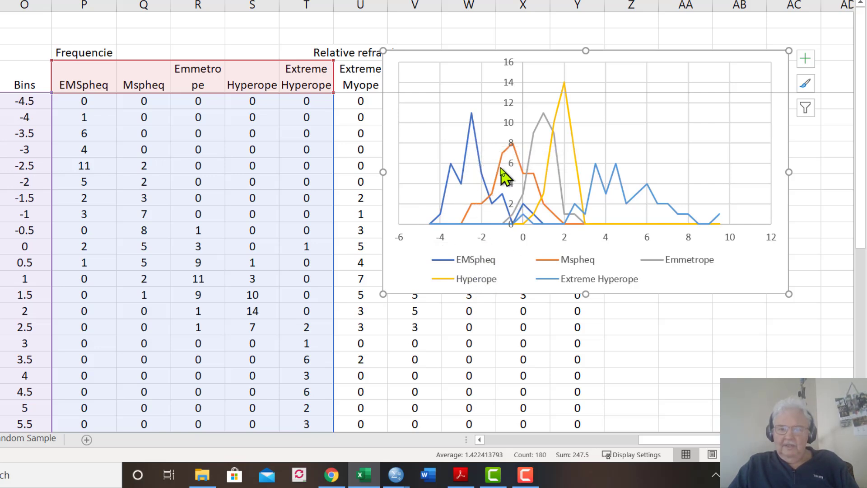
mouse_move(501, 168)
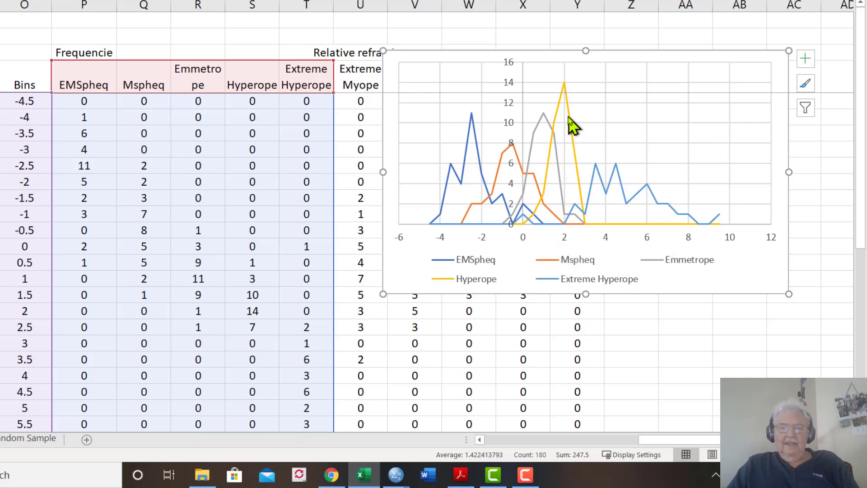
mouse_move(559, 97)
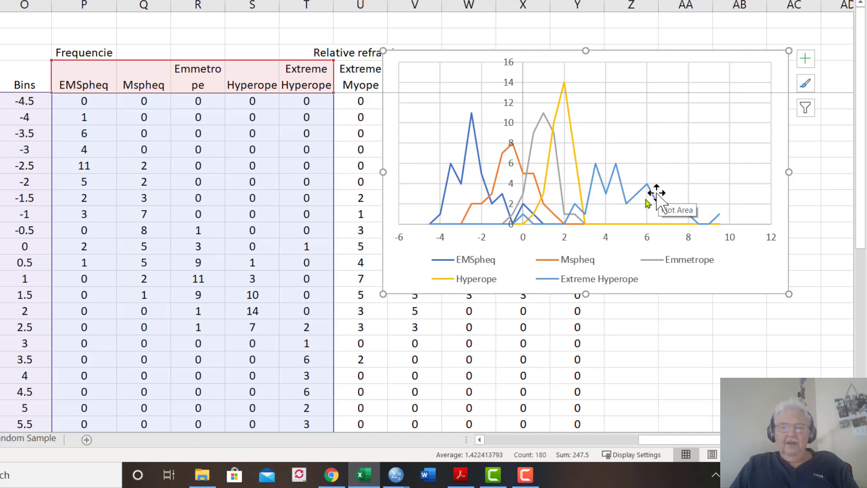
Move the frequency chart to the empty columns beyond column Y, clear of both frequency tables, and return to the bins and frequencies
left_click_drag(653, 63, 351, 143)
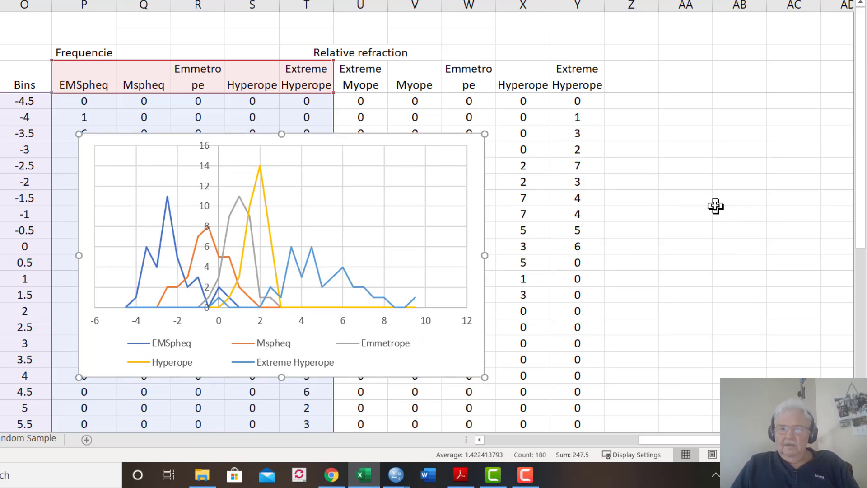
left_click(362, 147)
left_click_drag(428, 172, 407, 174)
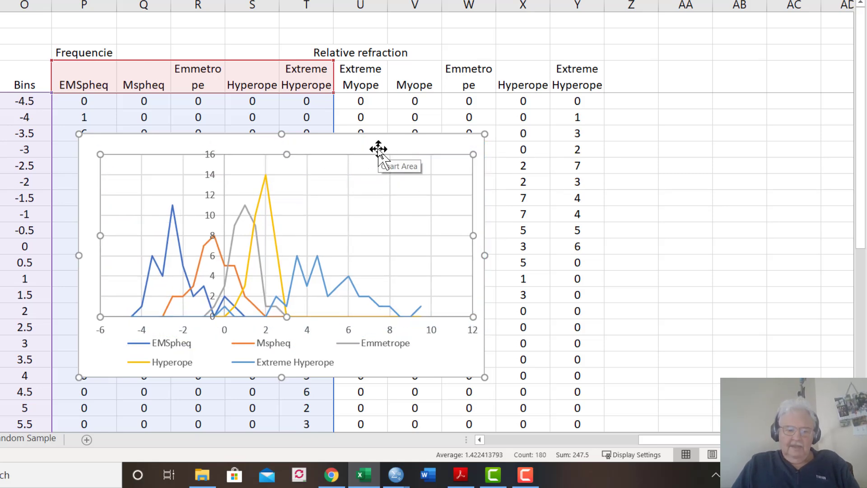
left_click_drag(378, 149, 821, 134)
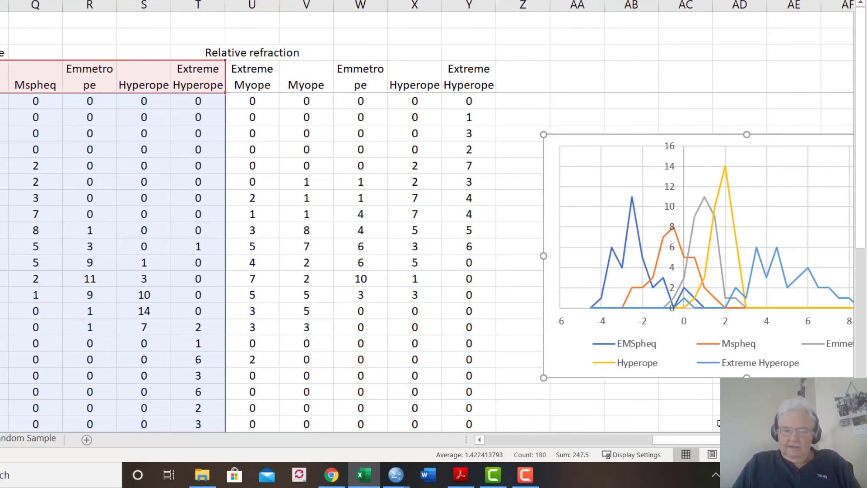
left_click_drag(686, 439, 552, 449)
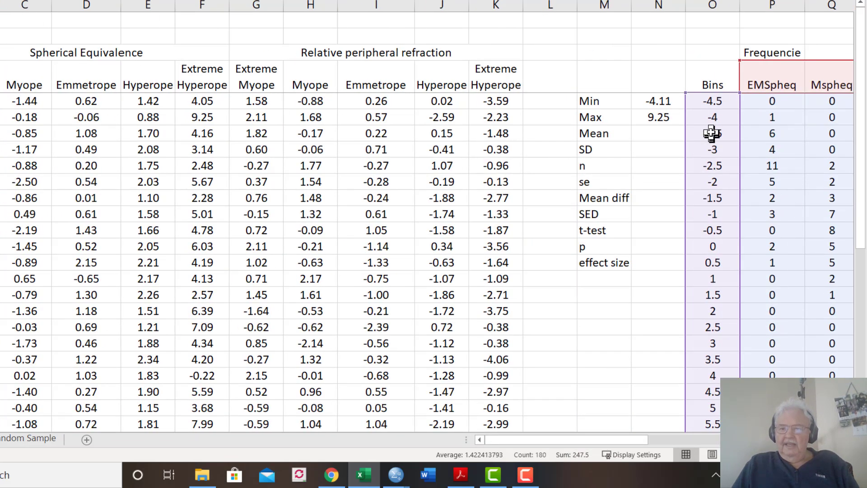
left_click_drag(630, 440, 691, 428)
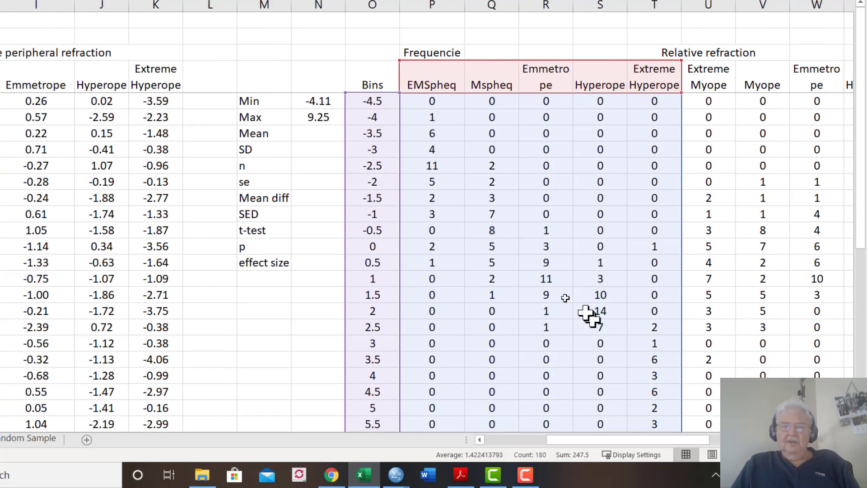